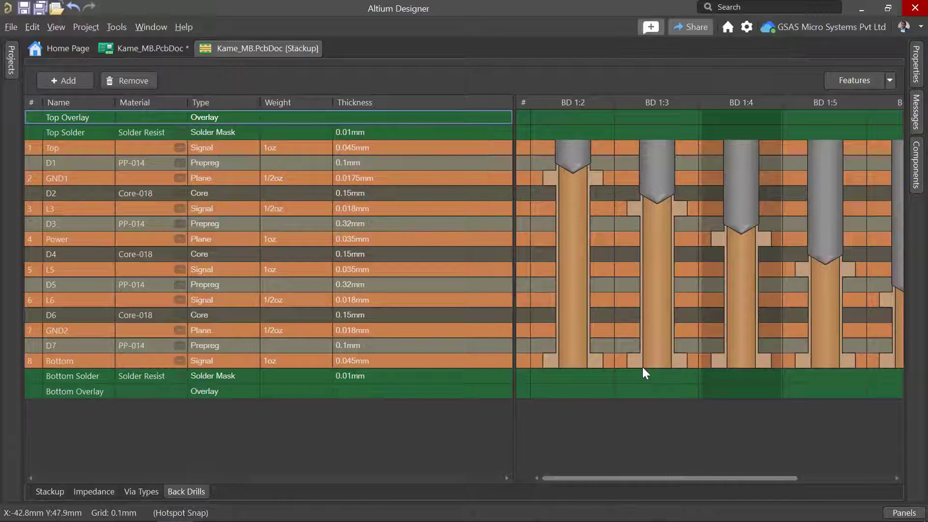
Step: Switch to the Kame_MB.PcbDoc layout and examine the unrouted USBA1_DN and USBA1_DP pads of U14 on the Top layer
click(132, 53)
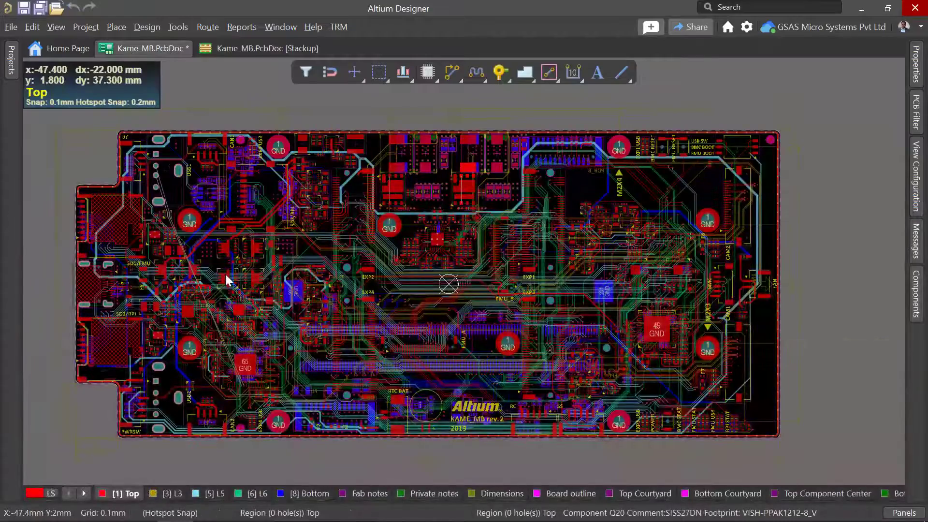
ctrl+scroll(225, 277, up, 1)
ctrl+scroll(226, 277, up, 1)
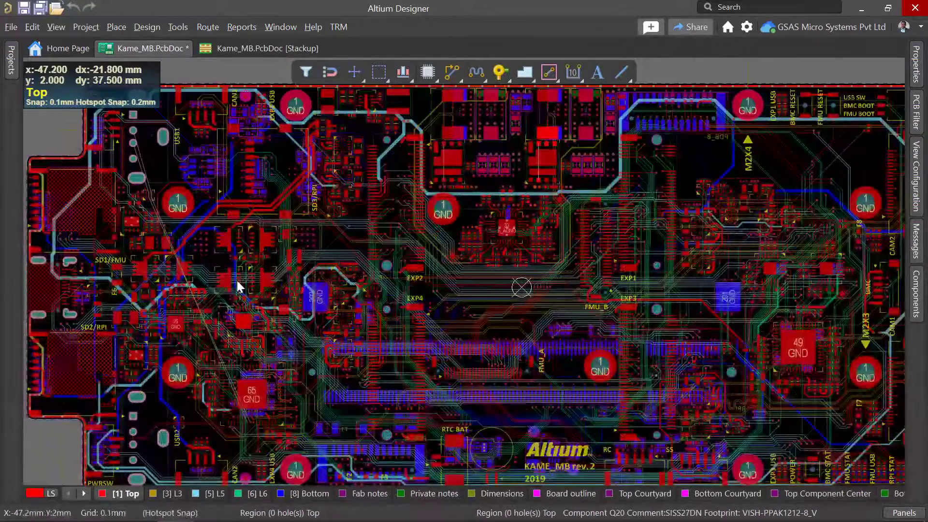
ctrl+scroll(236, 280, up, 1)
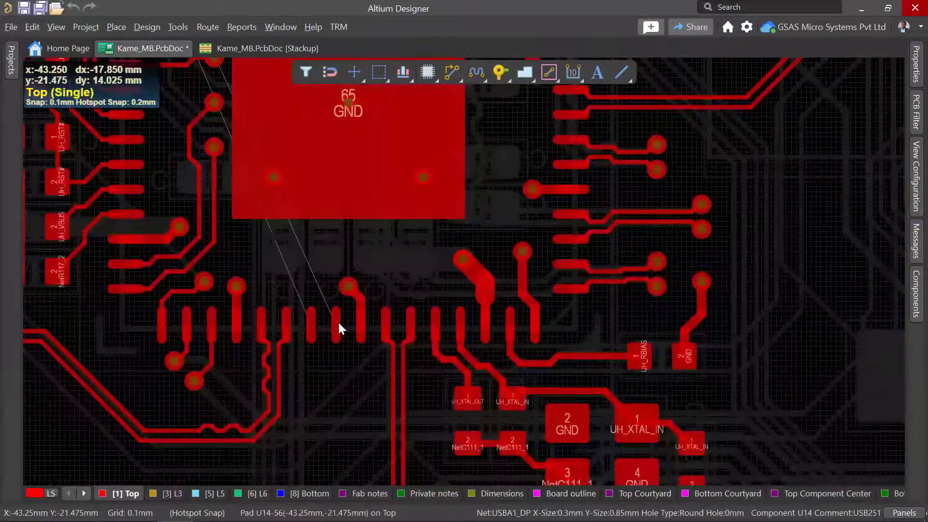
ctrl+scroll(340, 324, up, 5)
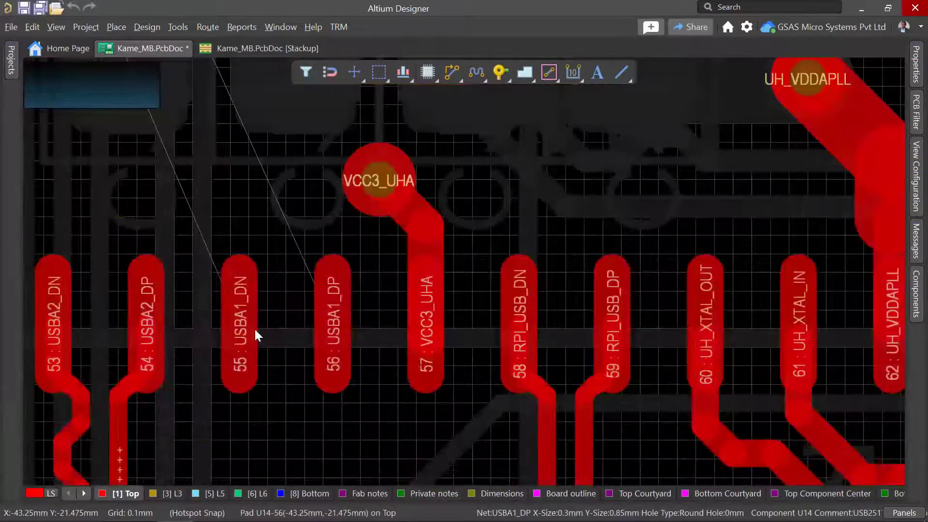
ctrl+scroll(323, 319, up, 1)
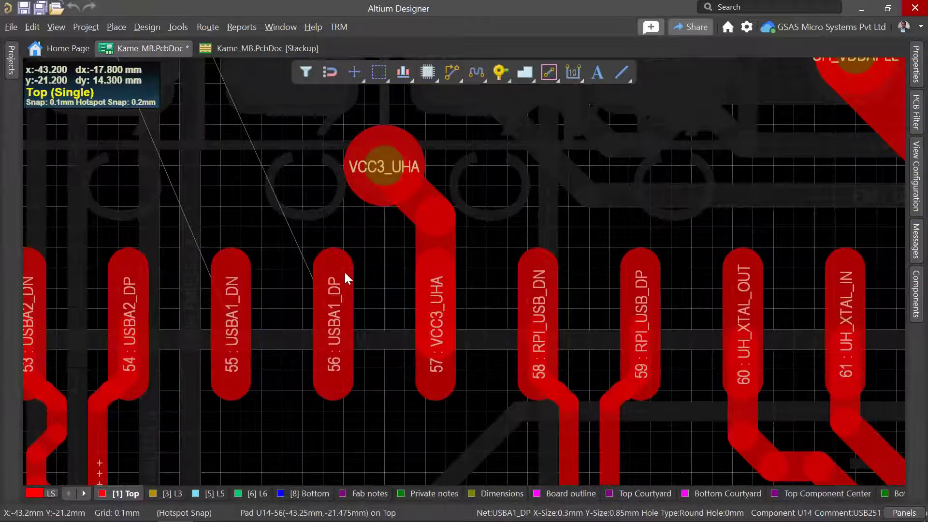
ctrl+scroll(346, 276, down, 4)
ctrl+scroll(350, 278, down, 4)
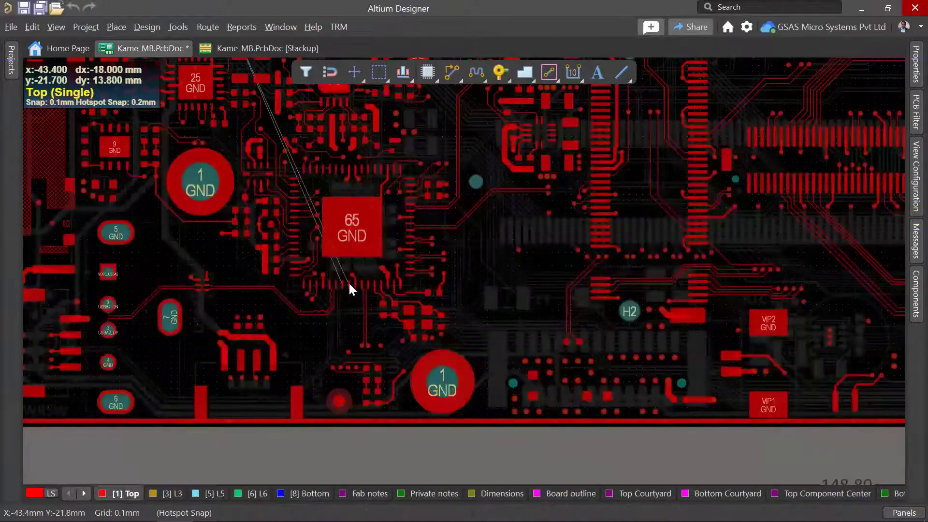
Step: Compare the all-layer and single-layer views and trace the USBA1 connection lines between U14 and the USB connector
ctrl+scroll(349, 283, down, 1)
key(shift+s)
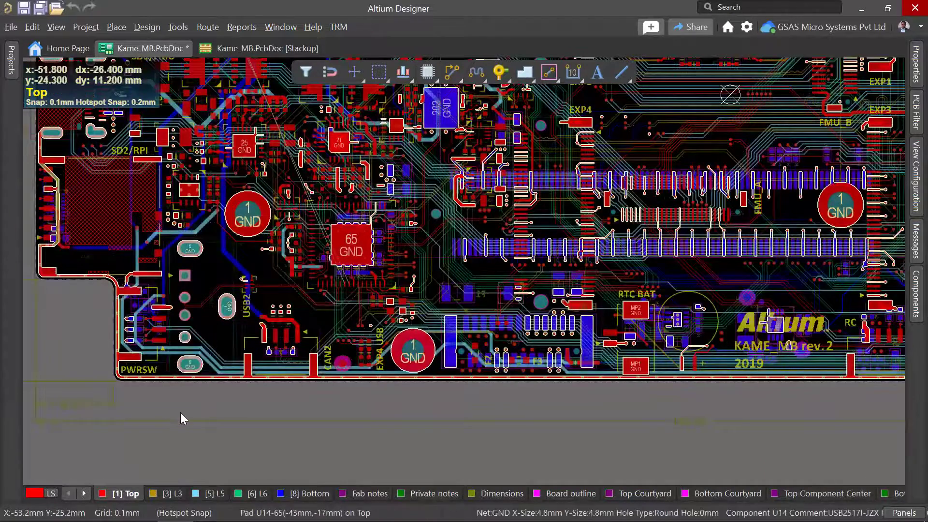
key(shift+s)
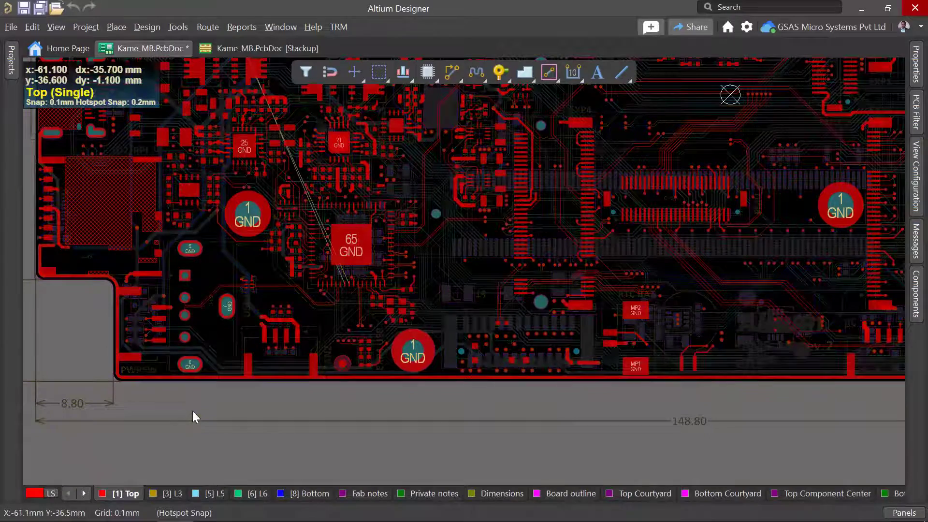
ctrl+scroll(302, 277, down, 2)
right_drag(358, 376, 356, 368)
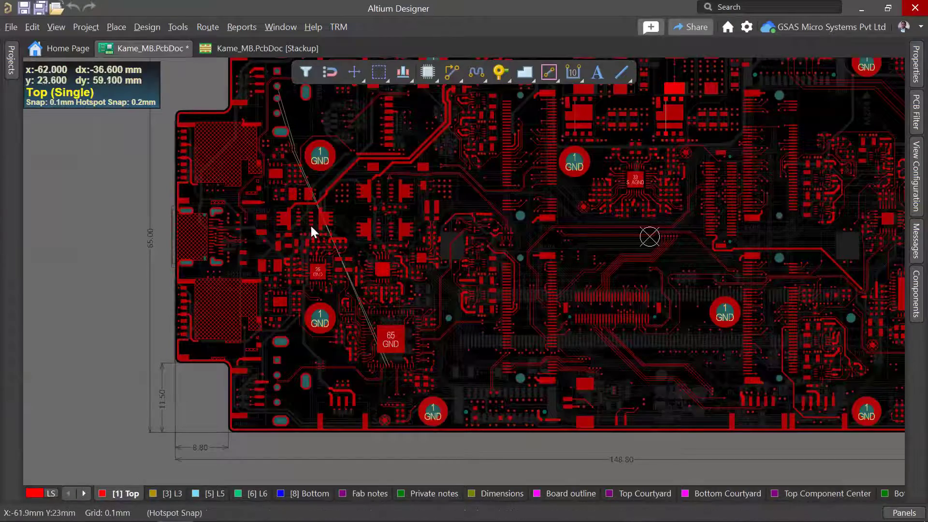
ctrl+scroll(382, 367, up, 1)
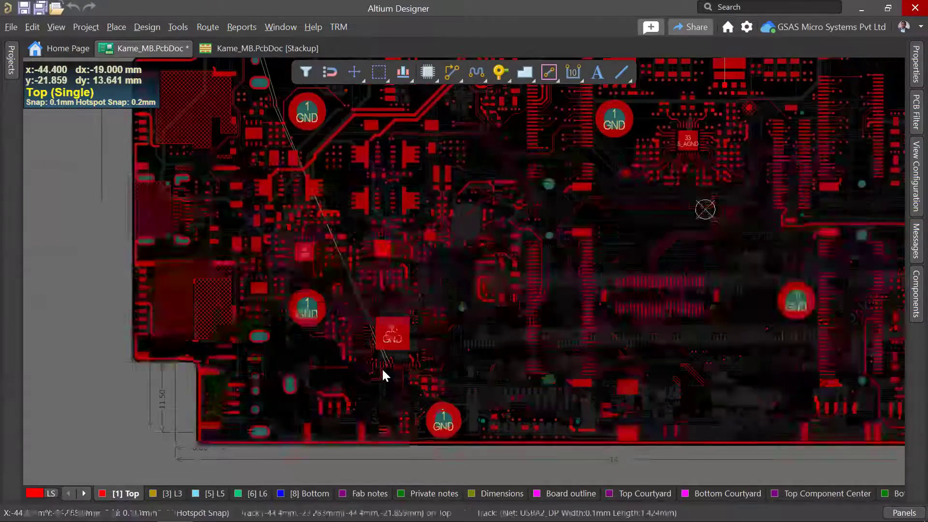
ctrl+scroll(382, 368, up, 5)
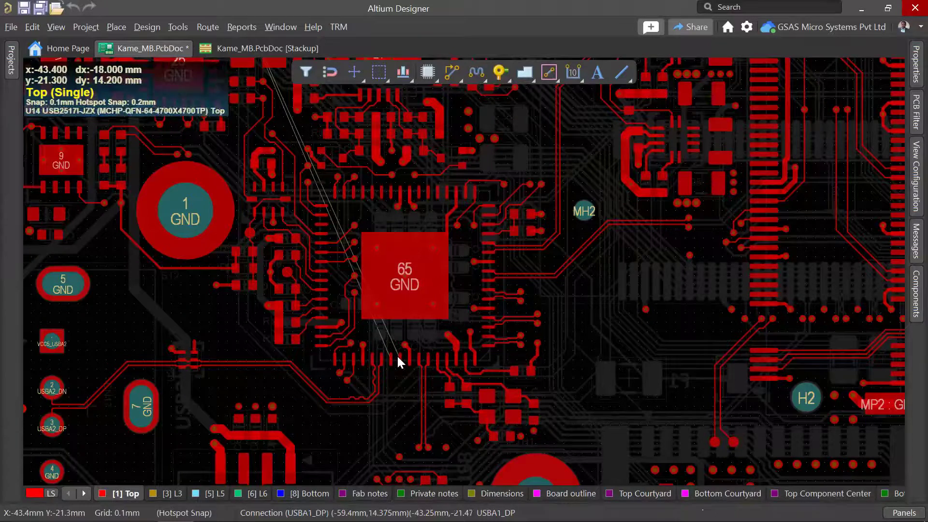
Step: Open the BackDrilling rule under High Speed, Max Via Stub Length in the PCB design rules
click(146, 27)
click(166, 79)
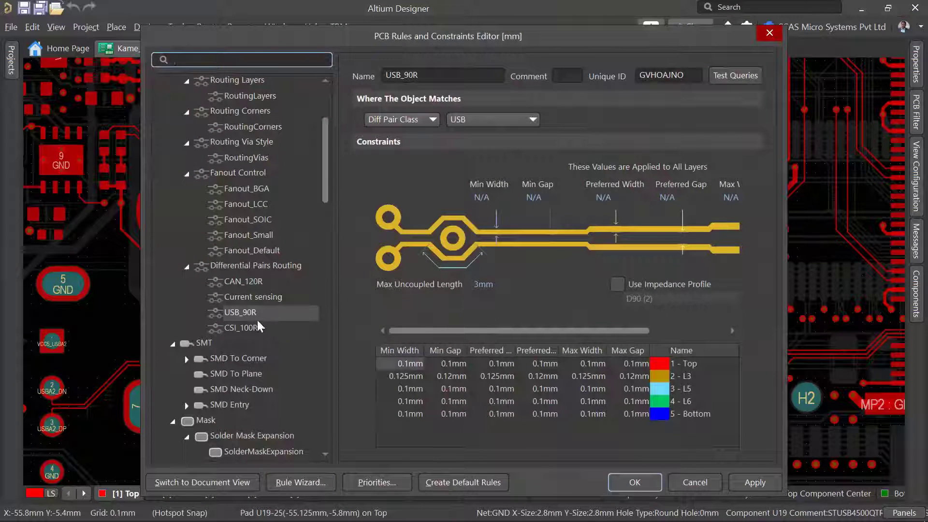
scroll(255, 324, down, 20)
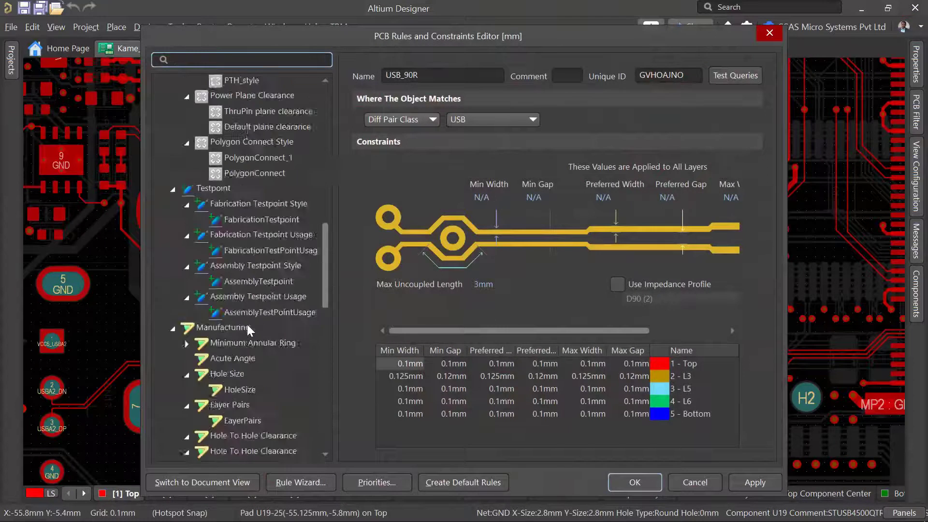
scroll(254, 311, down, 1)
scroll(255, 311, up, 2)
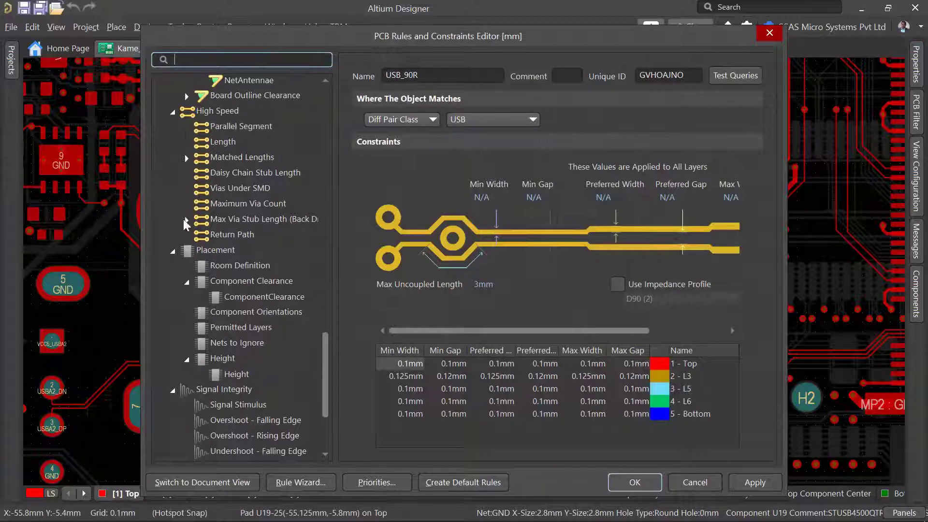
click(186, 219)
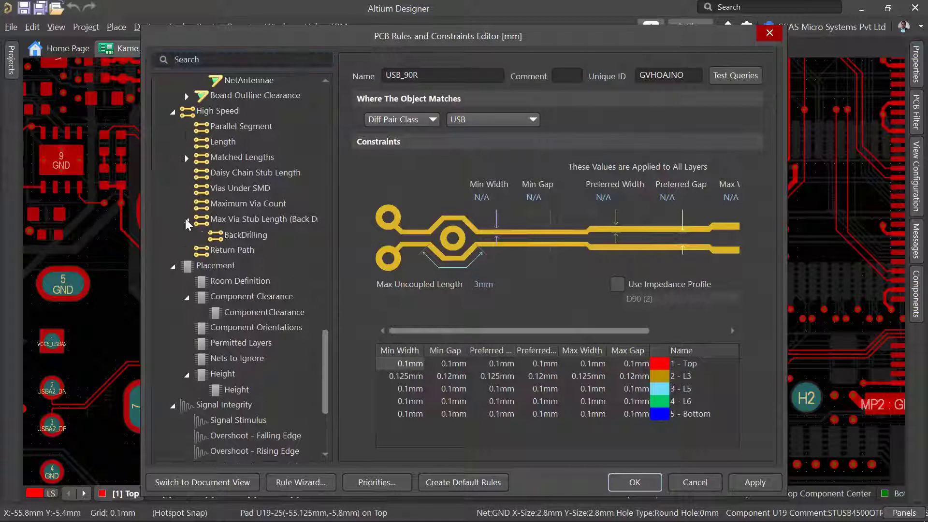
right_click(248, 222)
click(231, 237)
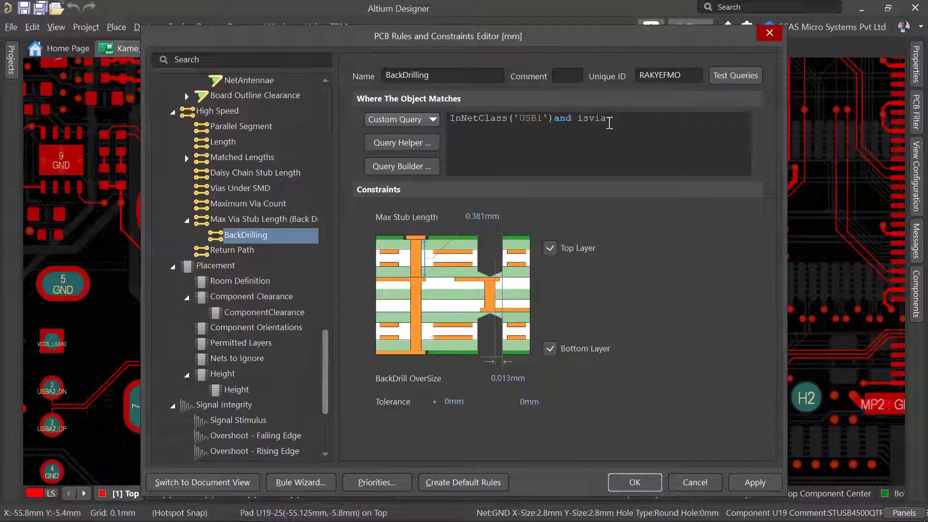
Step: Review the BackDrilling rule's custom query for vias in the USB1 net class, and apply and accept the design rules
drag(496, 40, 626, 406)
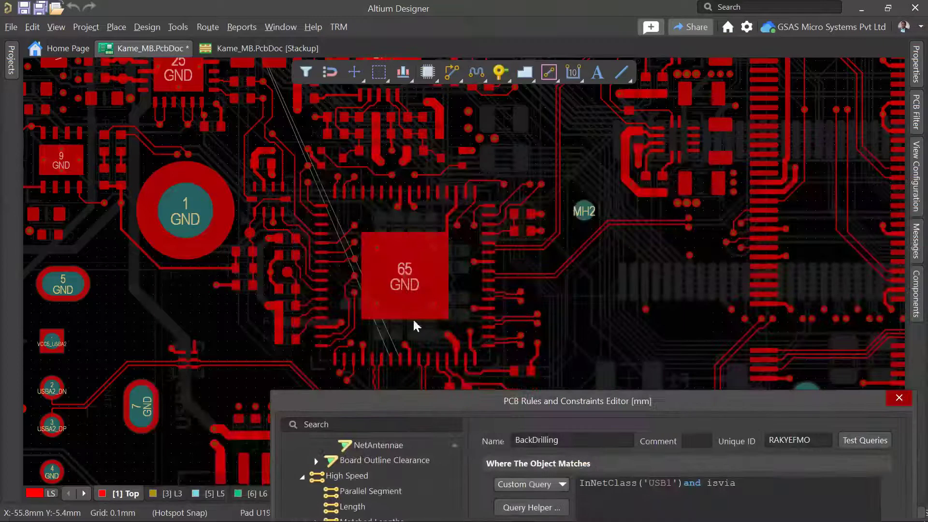
drag(486, 395, 347, 88)
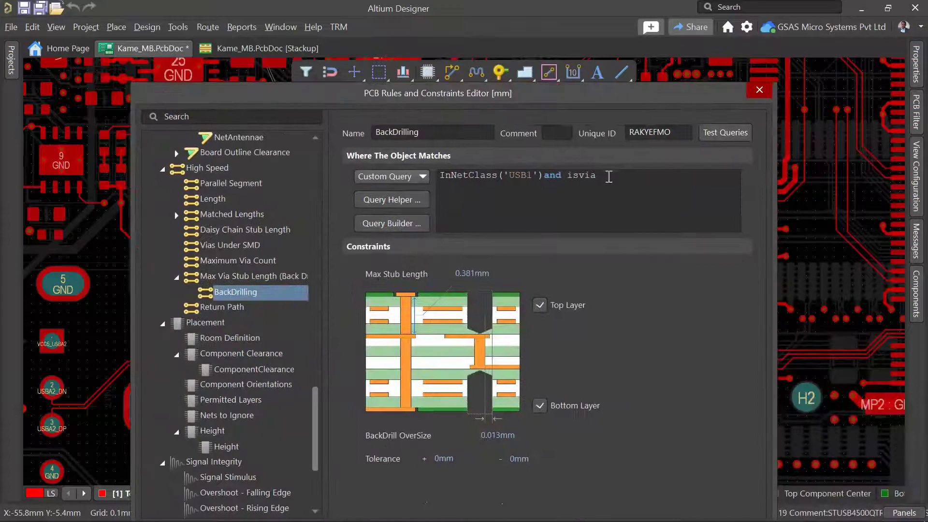
drag(597, 176, 439, 178)
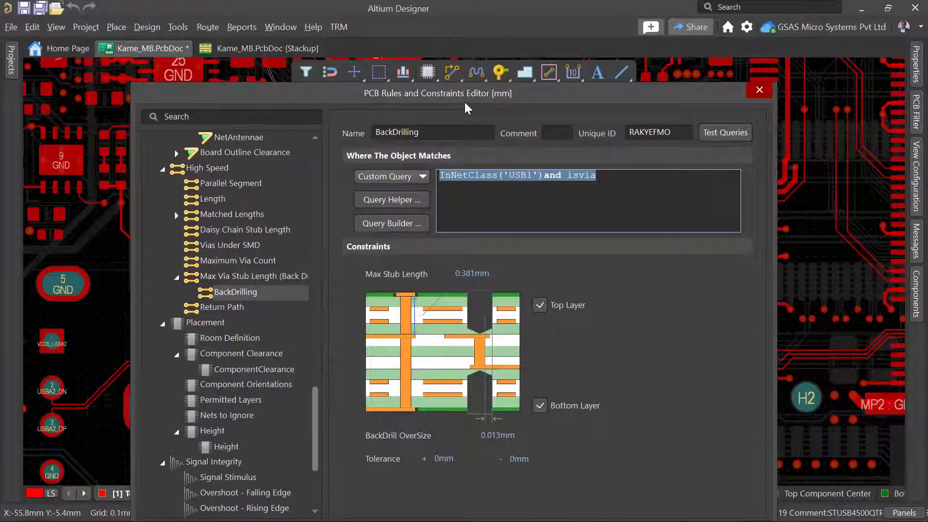
drag(467, 108, 453, 73)
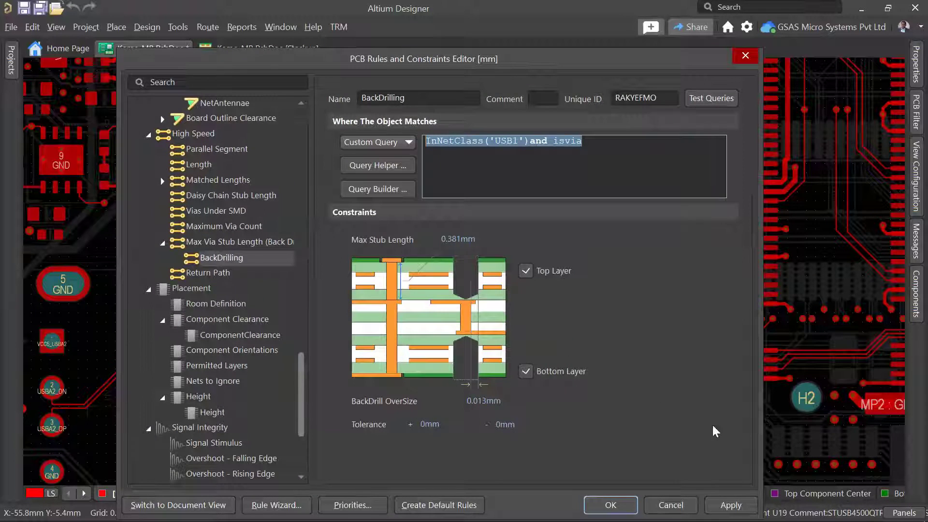
click(730, 504)
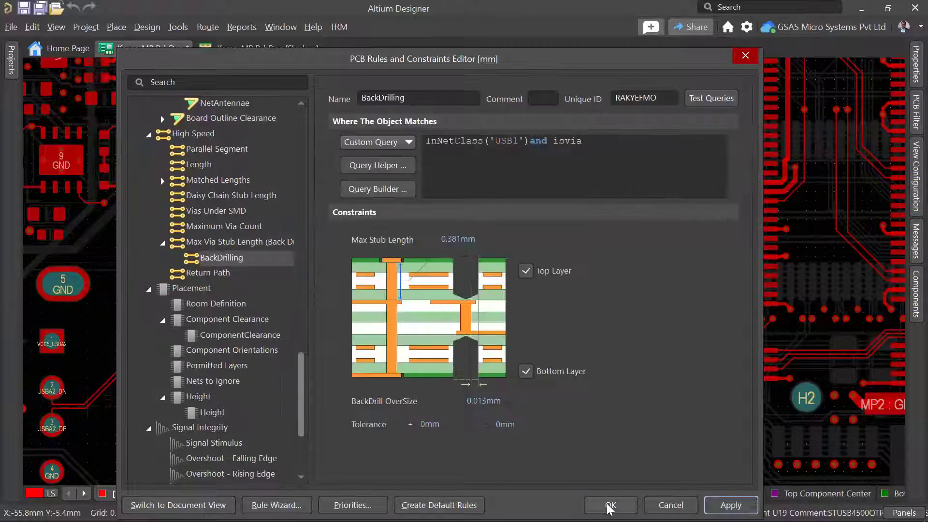
click(611, 502)
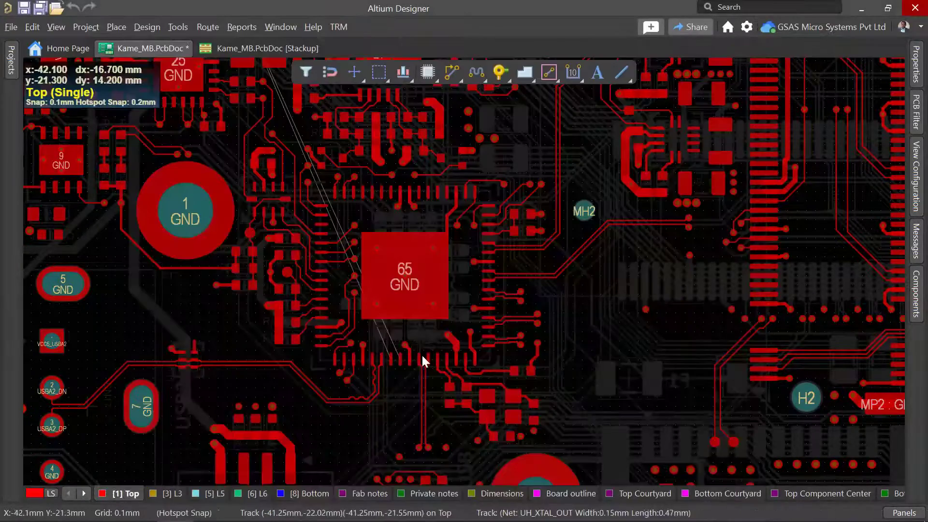
Step: Pin the Properties panel open beside the layout and review the board's selection filter and snap options
ctrl+scroll(422, 357, down, 1)
ctrl+scroll(422, 356, down, 2)
right_drag(391, 377, 463, 332)
ctrl+scroll(468, 301, up, 2)
click(916, 62)
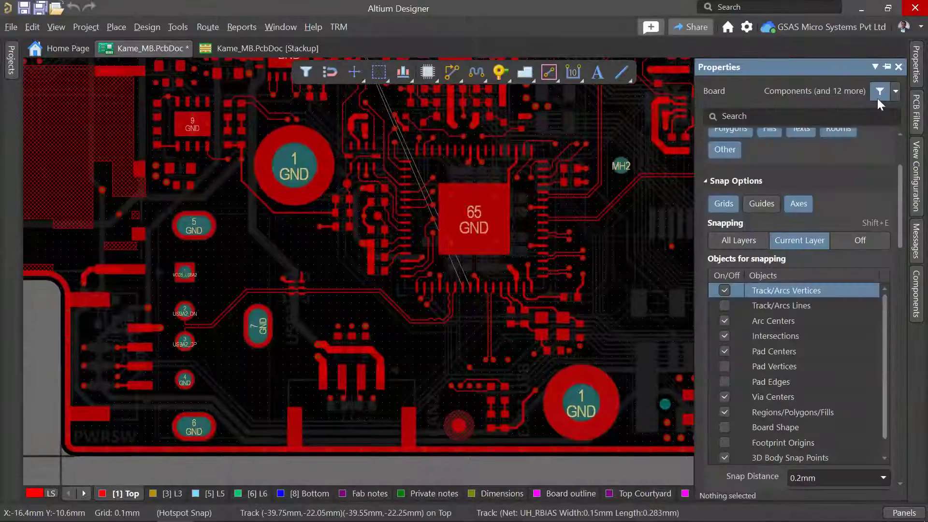
click(876, 66)
click(887, 68)
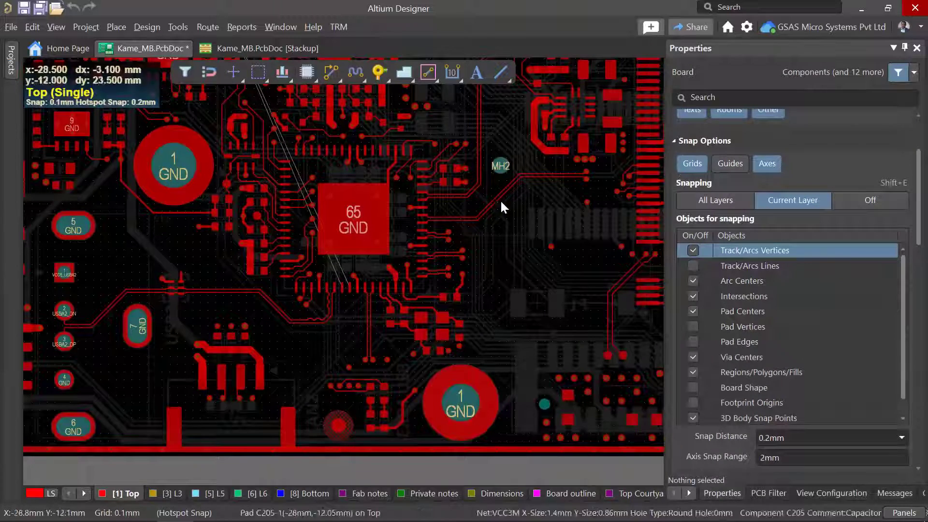
right_drag(501, 270, 481, 240)
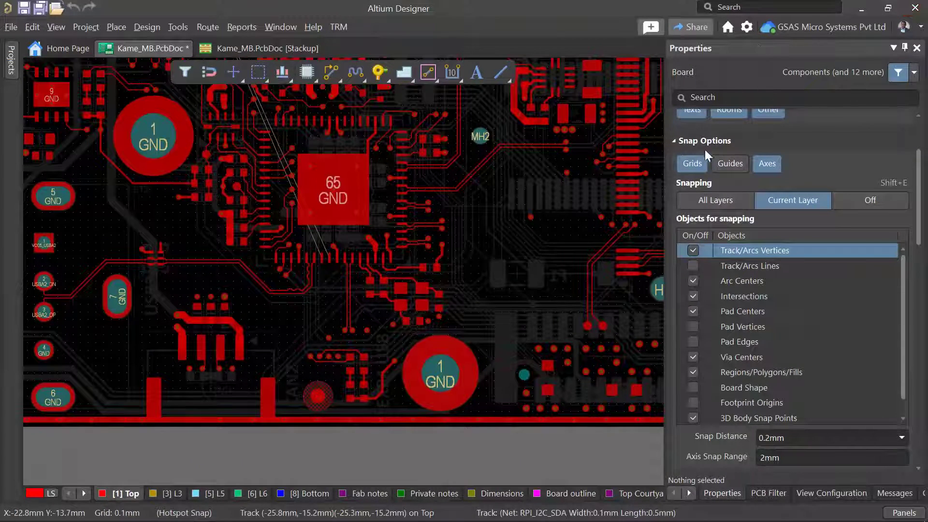
scroll(752, 283, up, 3)
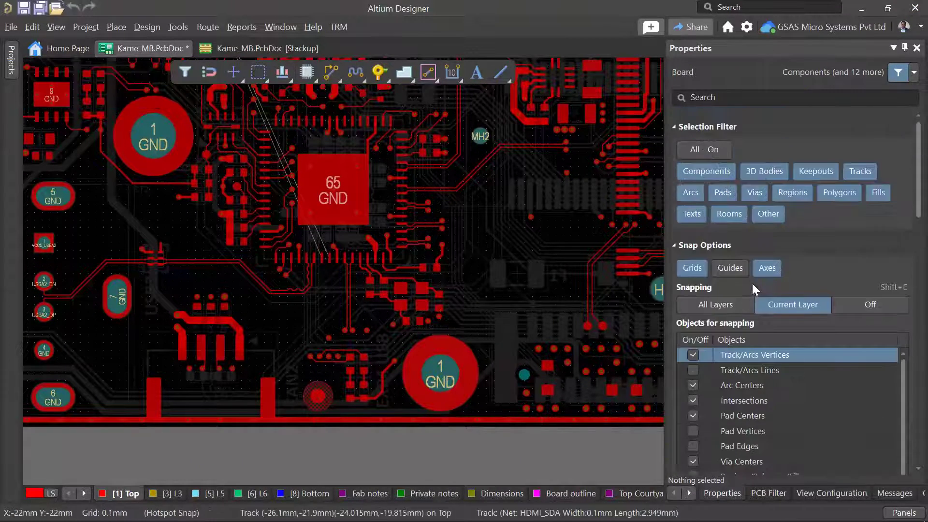
scroll(756, 281, down, 4)
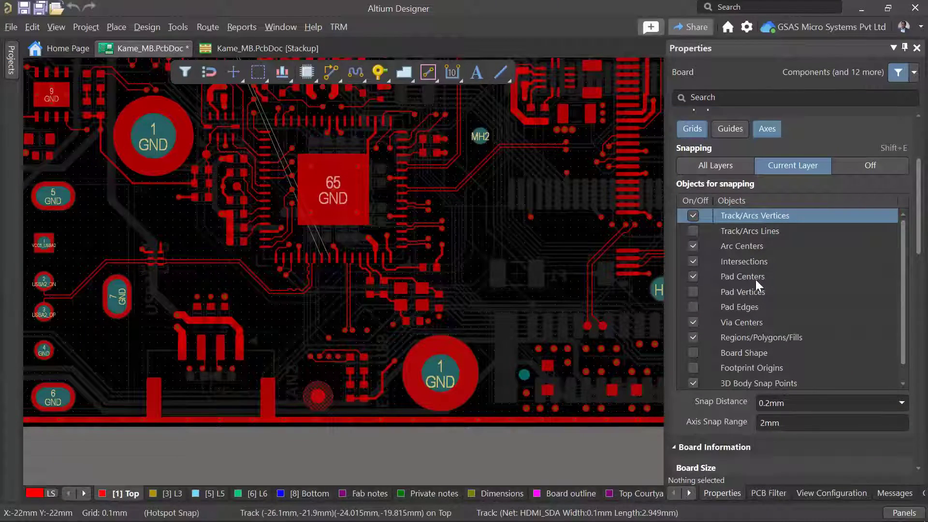
Step: Start Interactive Differential Pair Routing on Top from U14 pads 55 and 56 (USBA1_DN/DP) and run the pair straight down from the pads
ctrl+scroll(330, 271, up, 3)
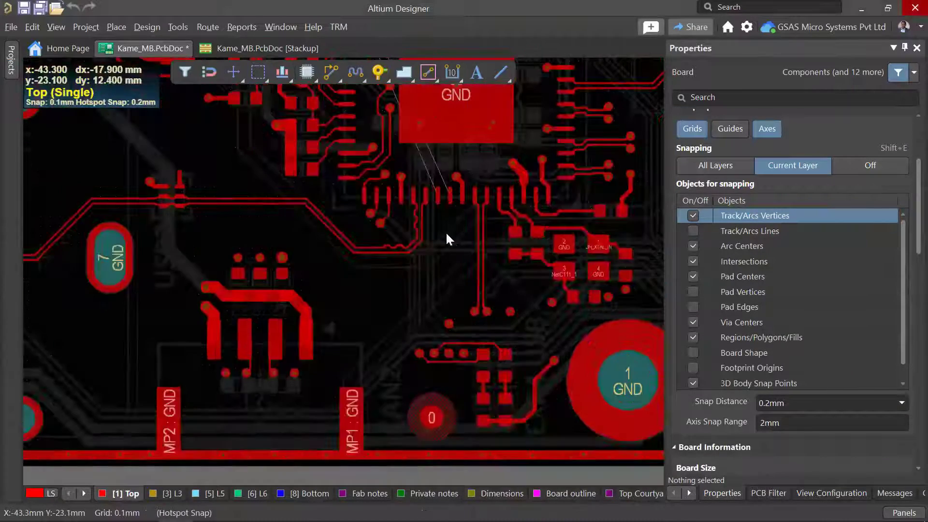
ctrl+scroll(446, 230, up, 4)
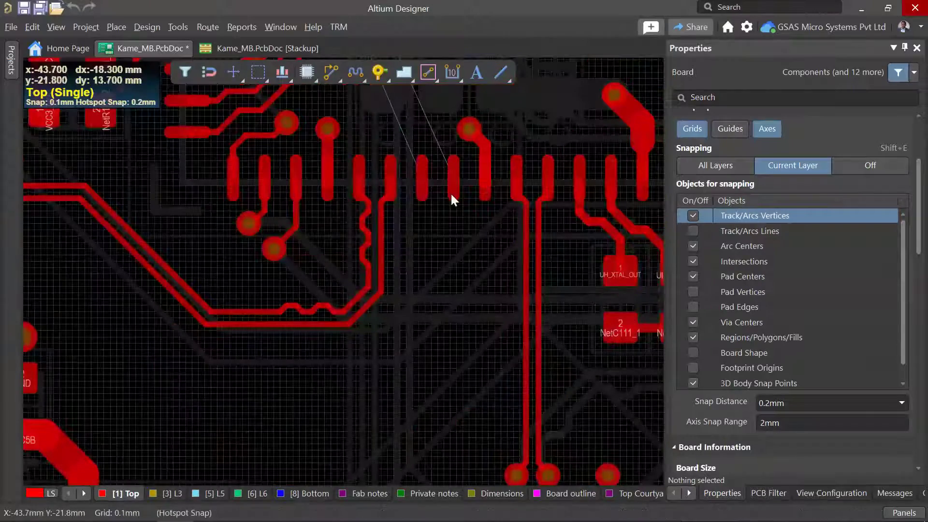
right_click(330, 73)
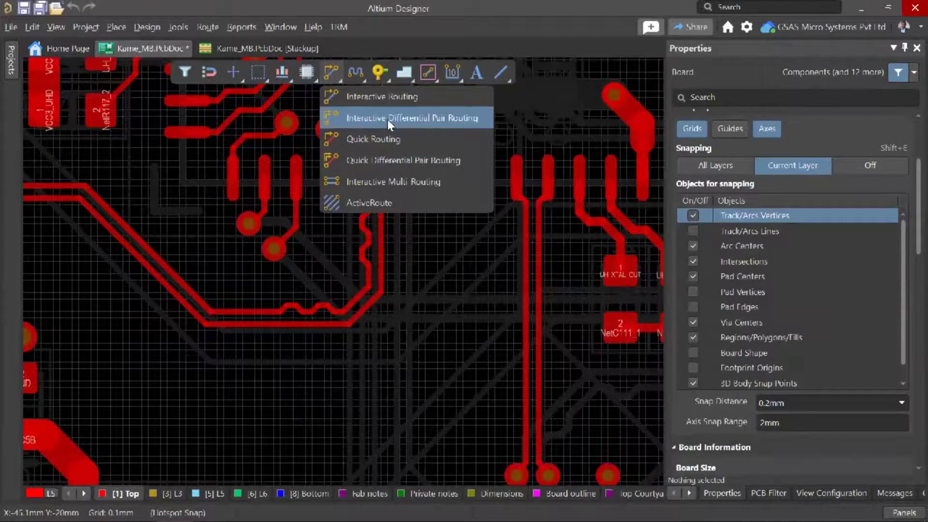
click(387, 118)
ctrl+scroll(468, 194, up, 2)
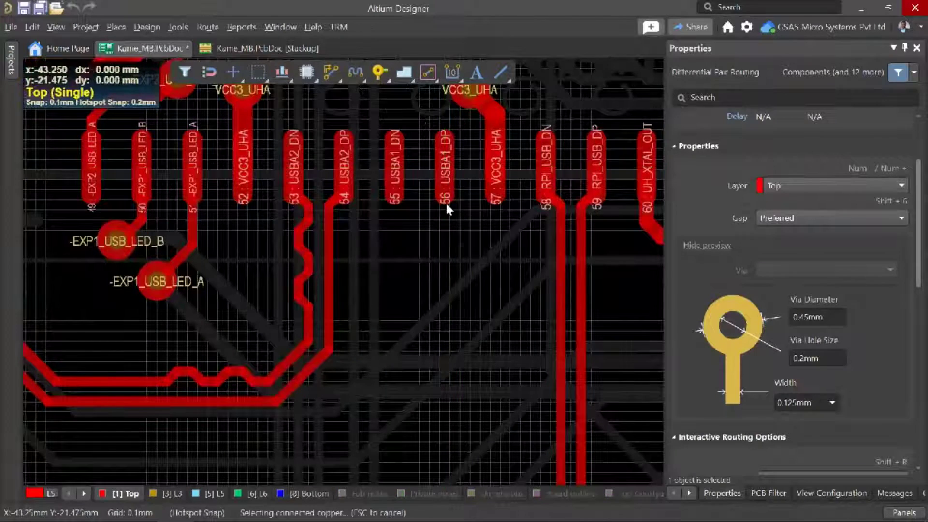
click(445, 200)
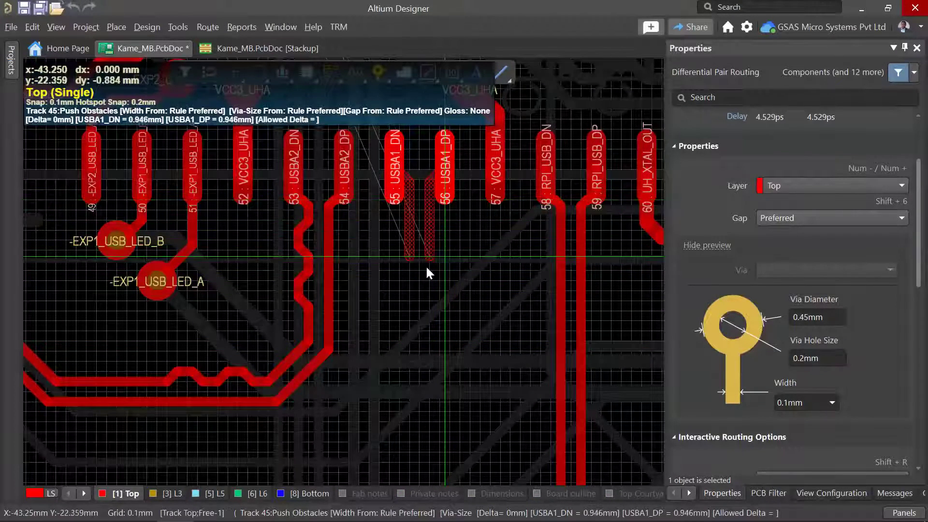
ctrl+scroll(422, 322, down, 2)
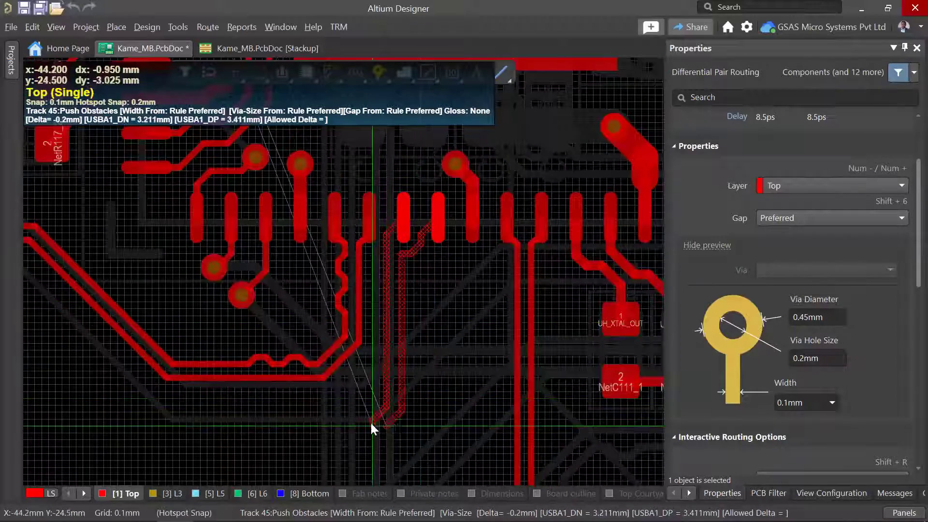
click(393, 421)
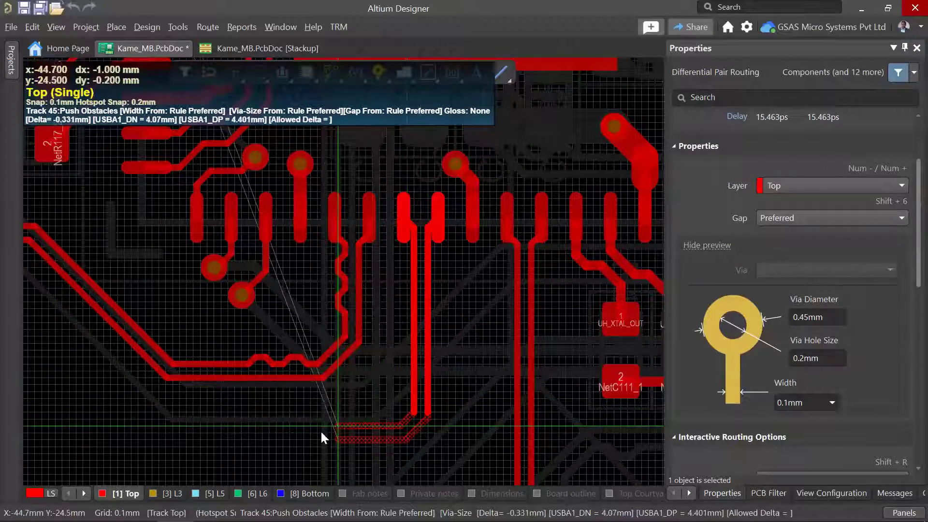
Step: Continue the USBA1 pair on Top leftward below the neighbouring USB pair, anchoring it at about X -51.9, Y -22.7 mm
ctrl+scroll(298, 433, down, 1)
right_drag(395, 418, 512, 390)
click(300, 402)
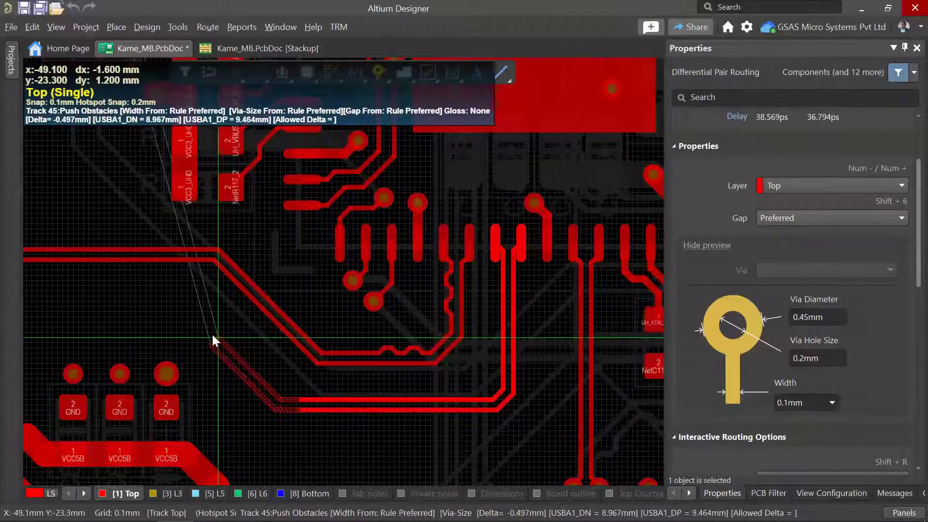
ctrl+scroll(215, 336, down, 1)
right_drag(316, 342, 357, 353)
click(272, 341)
Step: Extend the USBA1 pair to X -53.5, Y -22.7 mm and place a via pair there switching routing from Top to L3
ctrl+scroll(213, 350, down, 3)
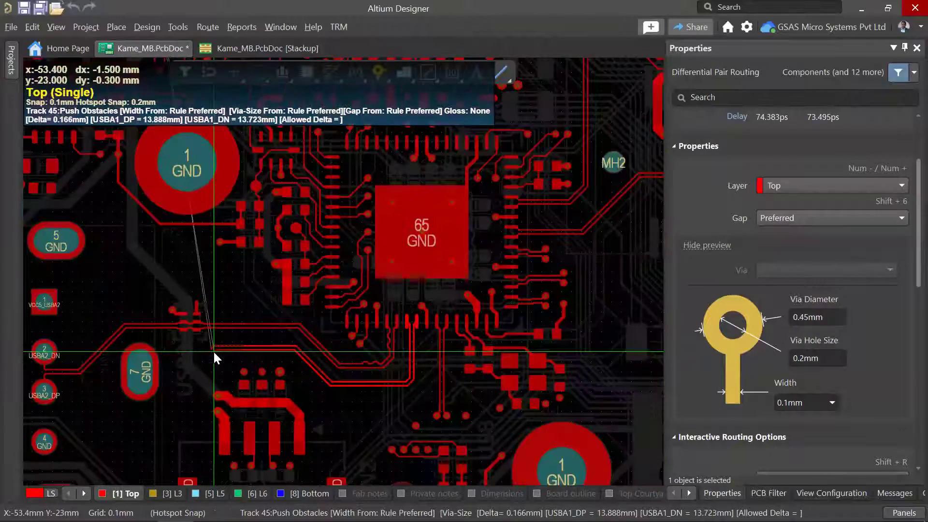
ctrl+scroll(214, 348, up, 4)
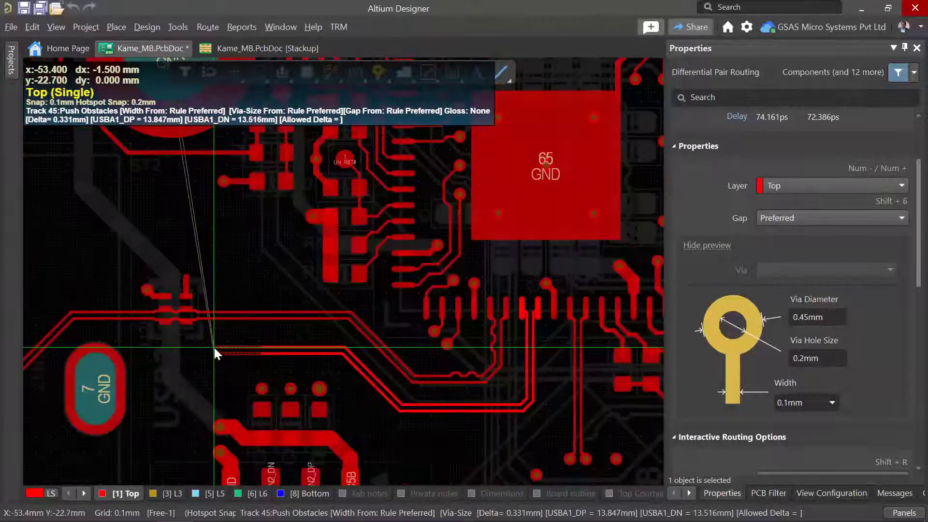
ctrl+scroll(213, 347, down, 3)
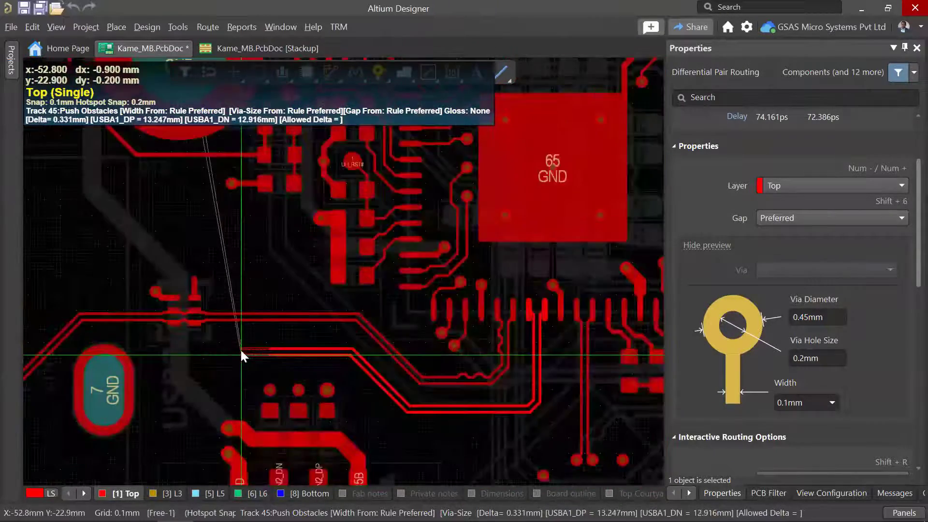
ctrl+scroll(233, 353, down, 4)
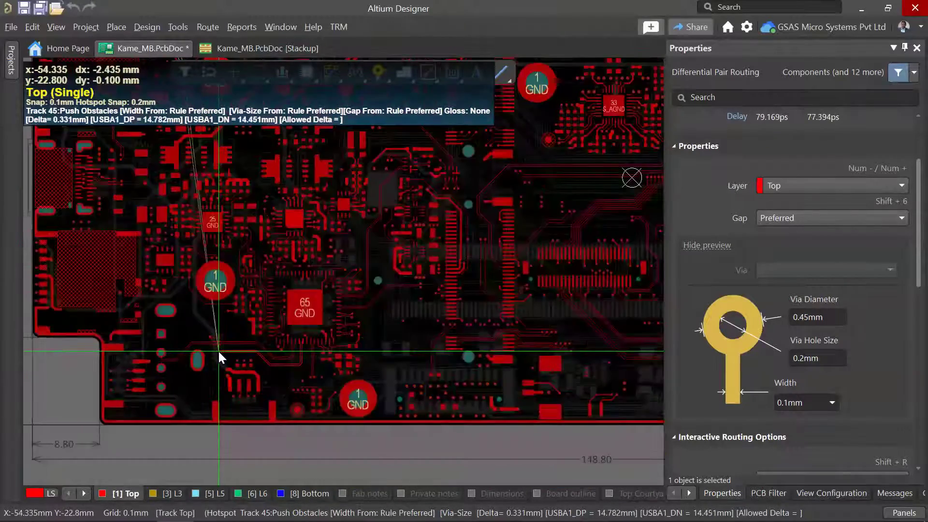
ctrl+scroll(218, 353, up, 4)
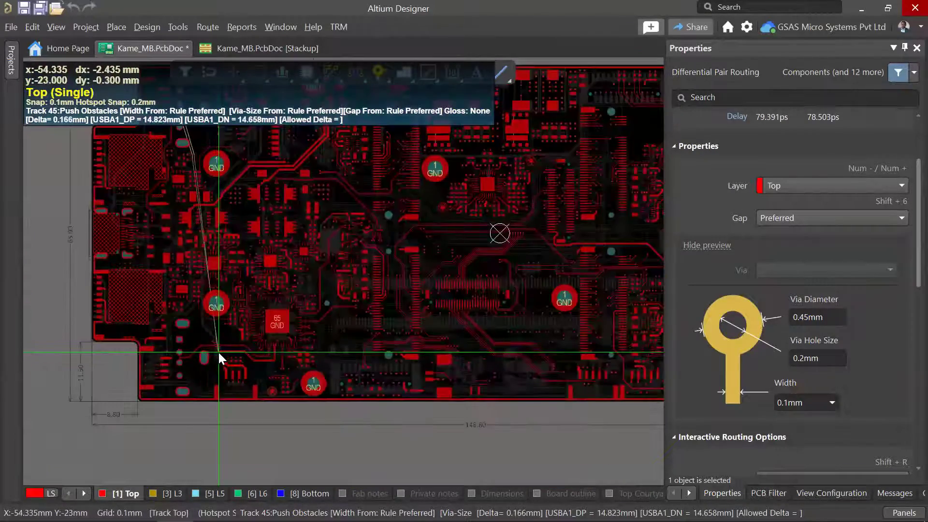
ctrl+scroll(218, 352, up, 4)
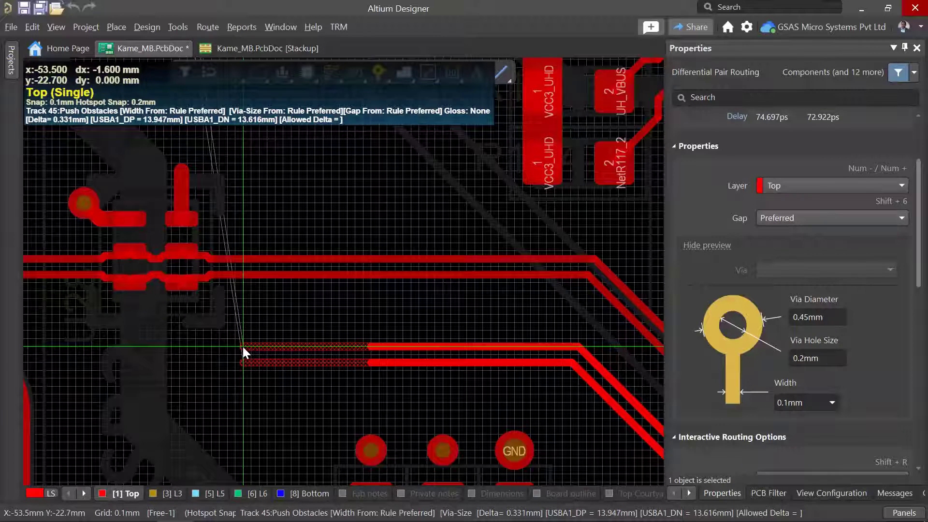
ctrl+shift+scroll(243, 347, down, 3)
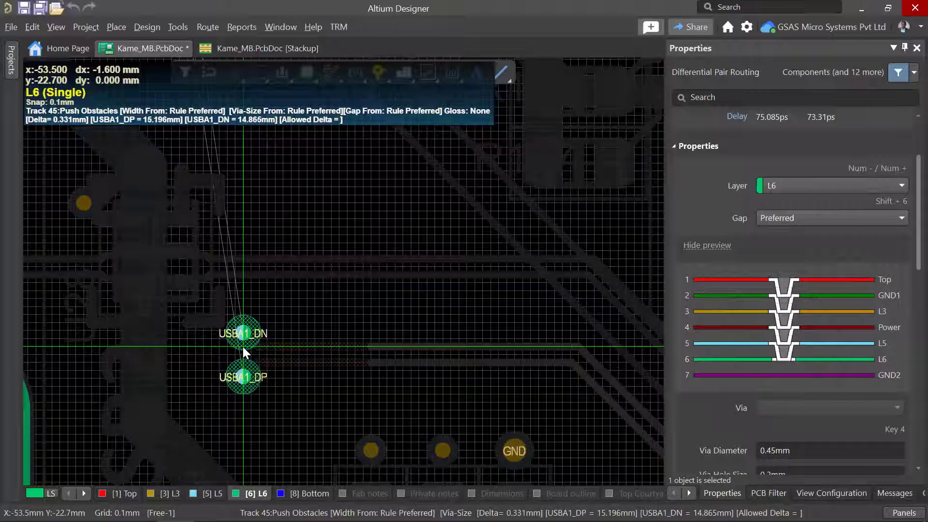
ctrl+shift+scroll(242, 345, down, 1)
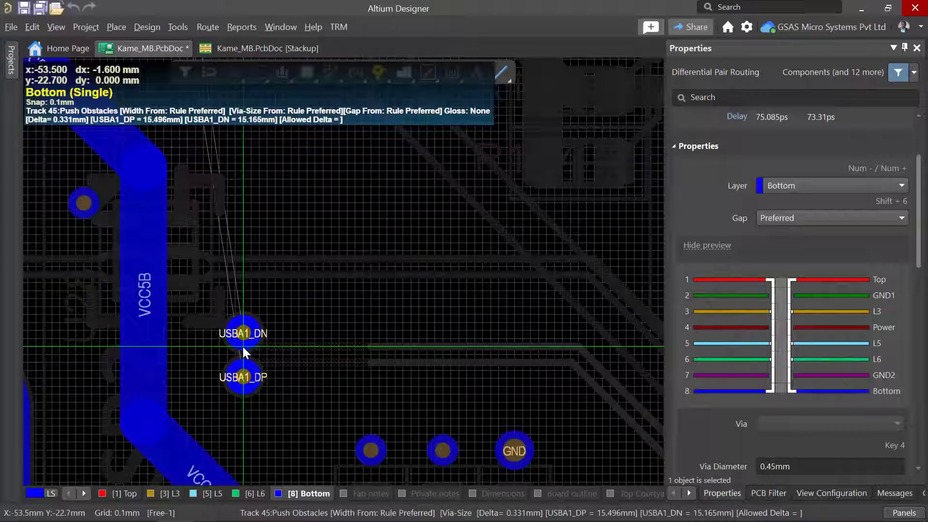
ctrl+shift+scroll(243, 347, down, 1)
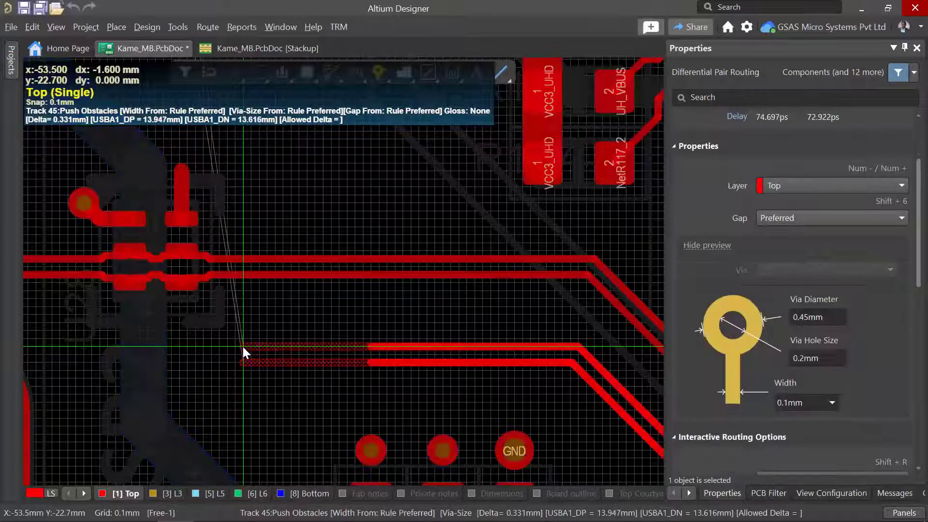
ctrl+shift+scroll(243, 347, down, 1)
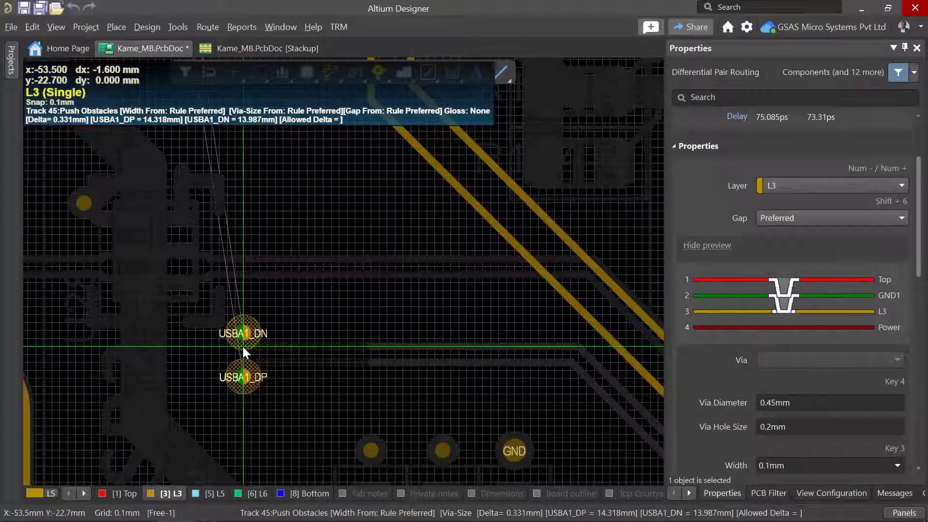
click(242, 345)
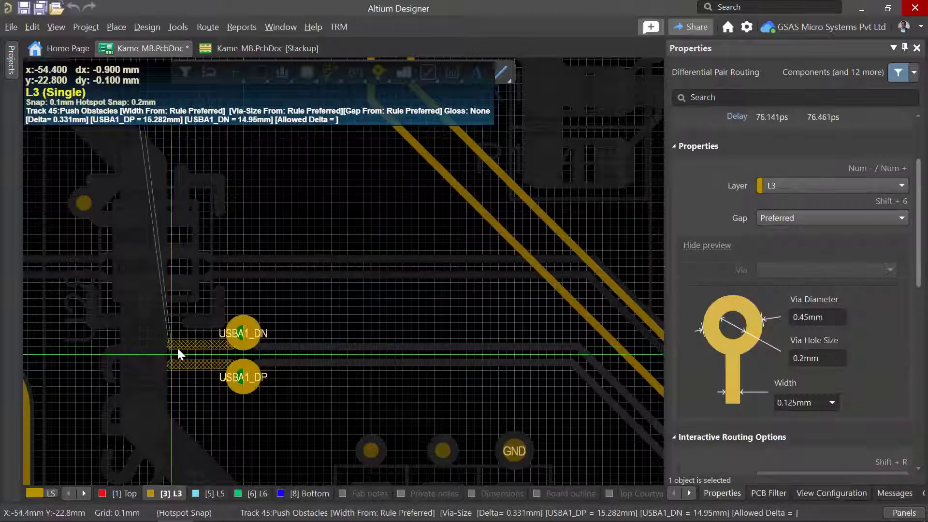
Step: Route the USBA1 pair on L3 diagonally from the vias and straight up past the lower USB connector to about X -59.7, Y -6.5 mm
ctrl+scroll(176, 347, down, 1)
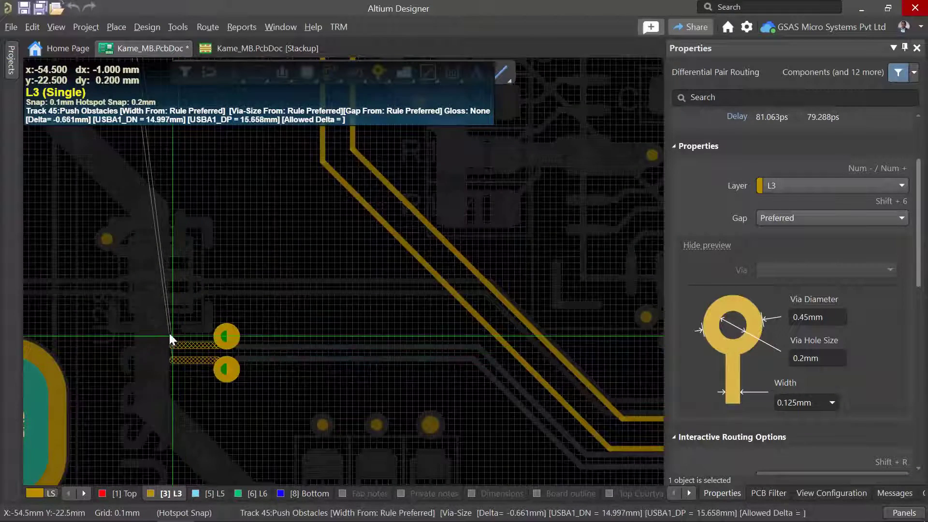
ctrl+scroll(149, 300, down, 1)
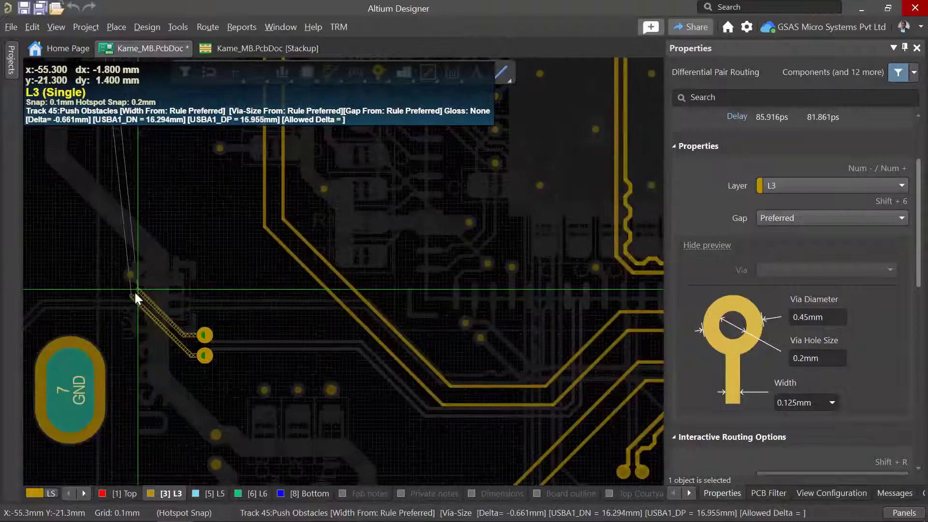
ctrl+scroll(134, 297, down, 2)
ctrl+scroll(126, 293, down, 2)
ctrl+scroll(109, 270, down, 1)
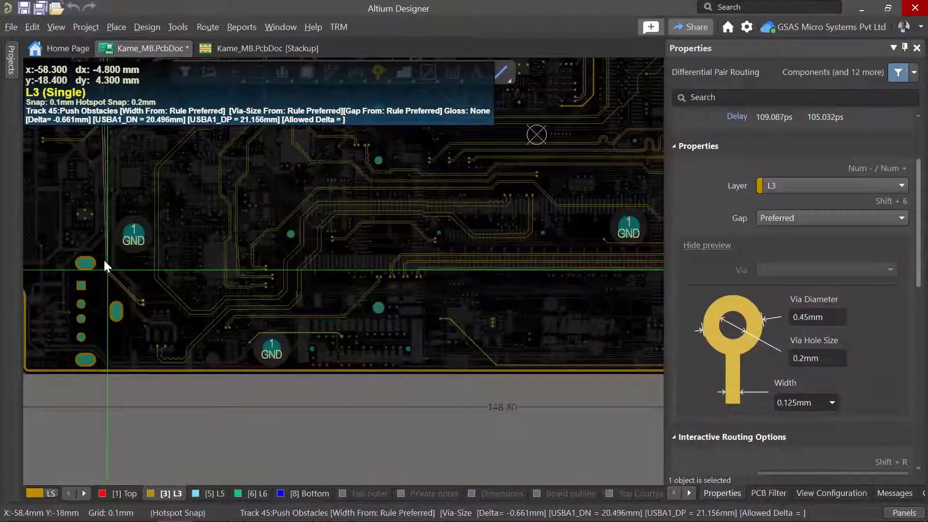
ctrl+scroll(163, 326, up, 1)
ctrl+scroll(159, 325, up, 2)
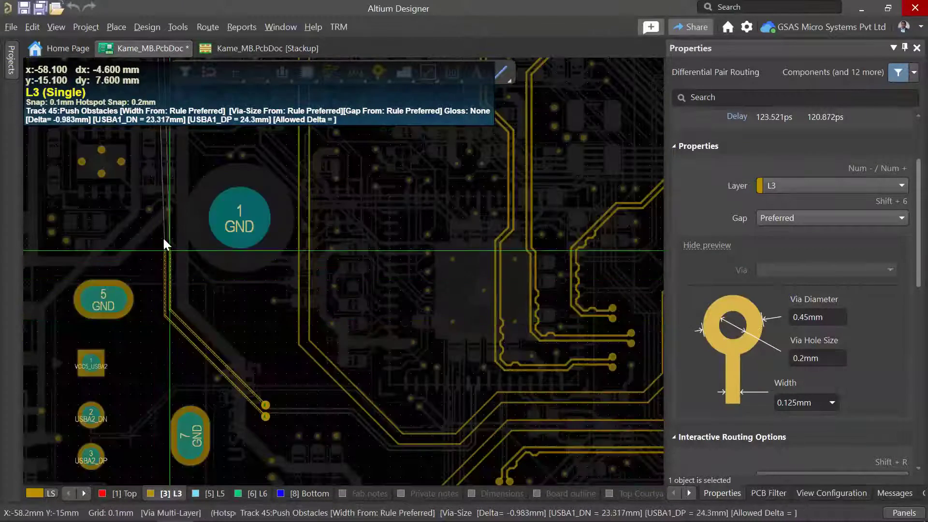
ctrl+scroll(163, 237, down, 1)
ctrl+scroll(160, 225, down, 1)
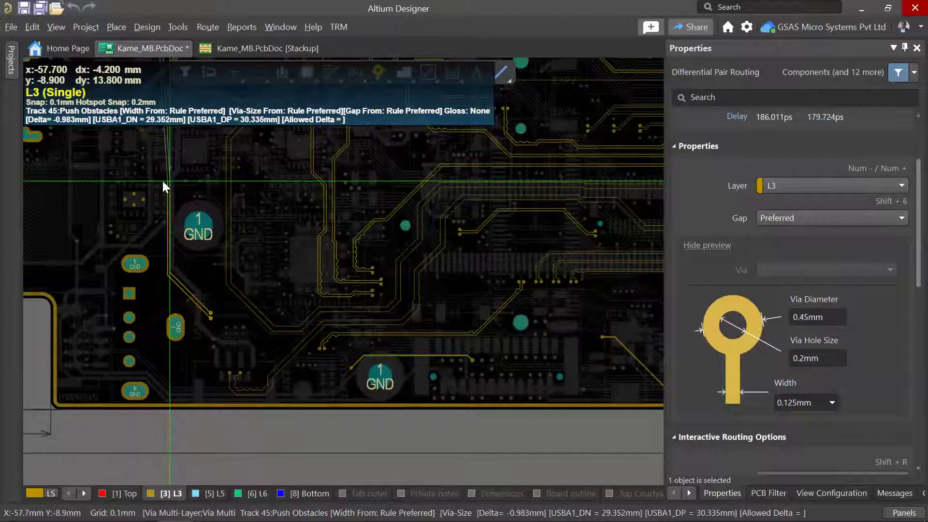
right_drag(179, 261, 193, 351)
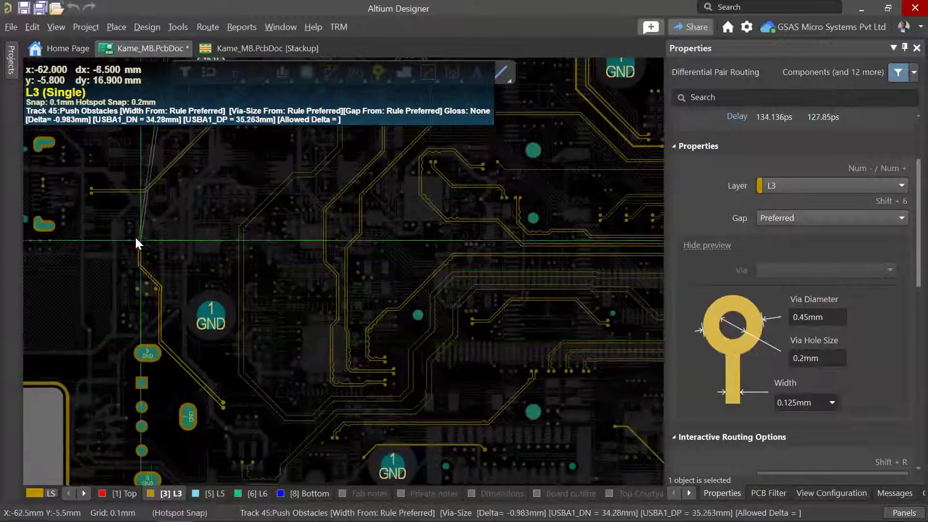
click(163, 247)
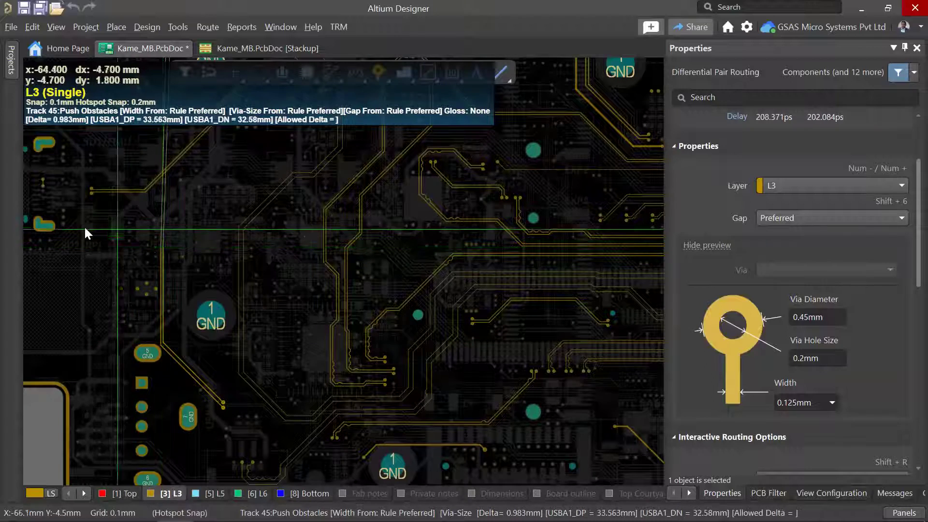
Step: Continue the L3 pair left to about X -68.6 mm and up the board to about Y 9.2 mm
ctrl+scroll(87, 226, up, 1)
ctrl+scroll(87, 224, up, 3)
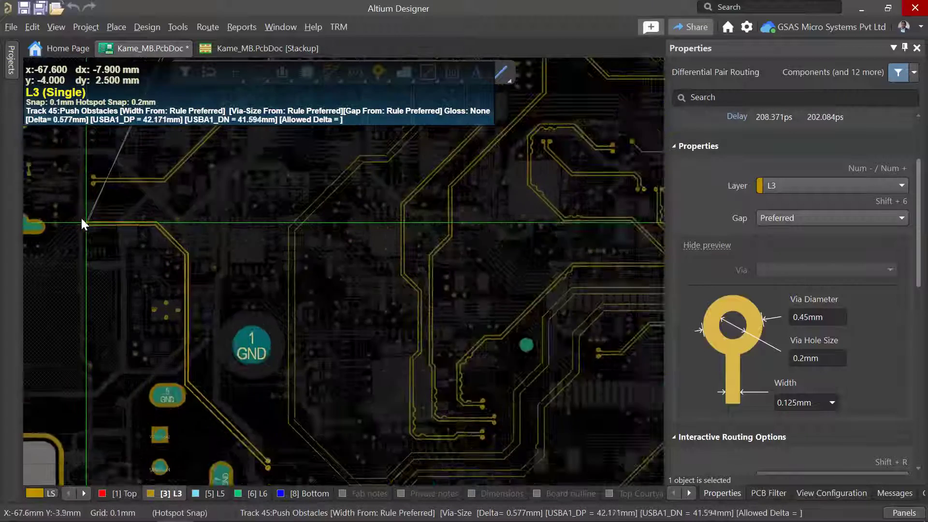
click(71, 211)
ctrl+scroll(71, 211, down, 1)
ctrl+scroll(61, 180, down, 4)
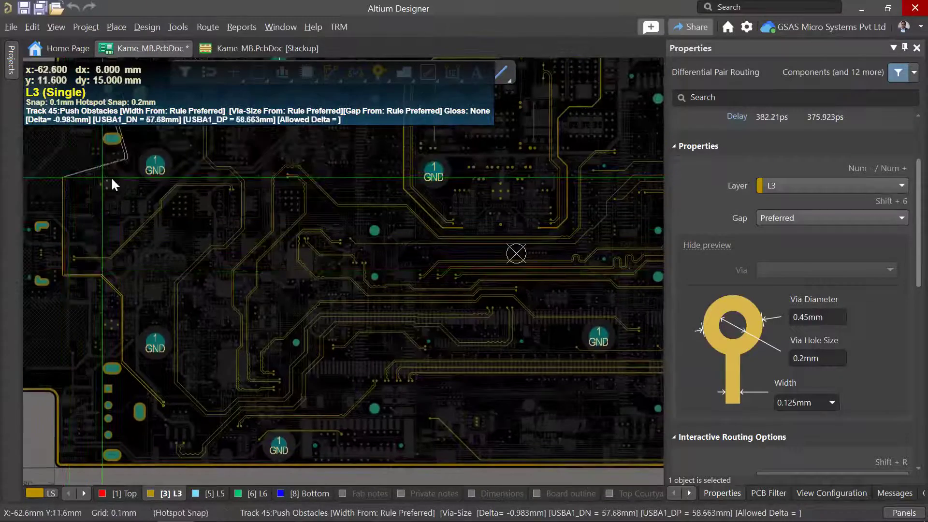
ctrl+scroll(112, 176, up, 4)
right_drag(175, 255, 235, 292)
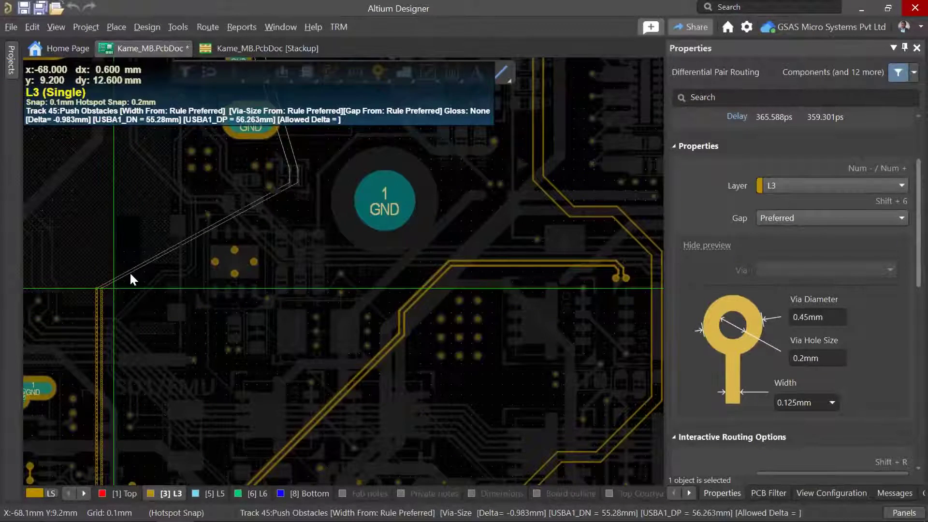
click(129, 271)
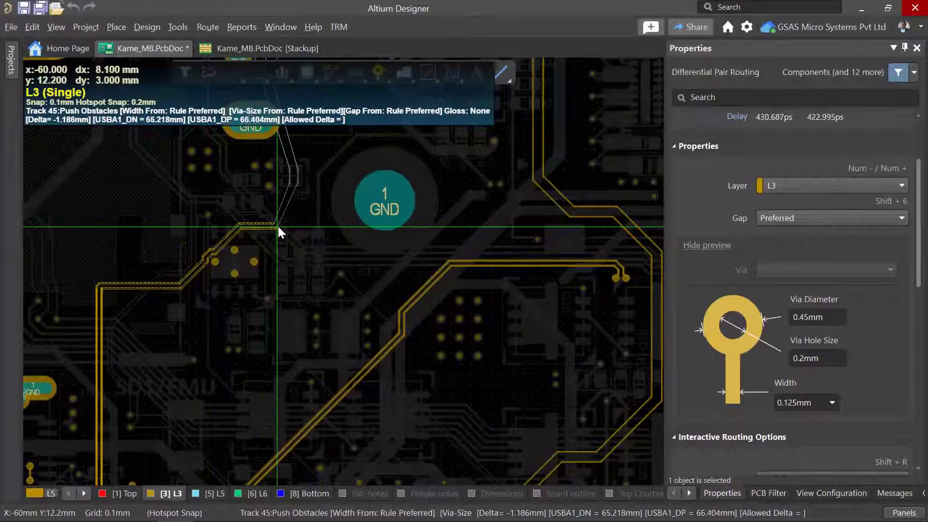
Step: Run the L3 pair right towards U26 and place a via pair at X -59.3, Y 13.5 mm switching routing back to Top
ctrl+scroll(290, 221, up, 2)
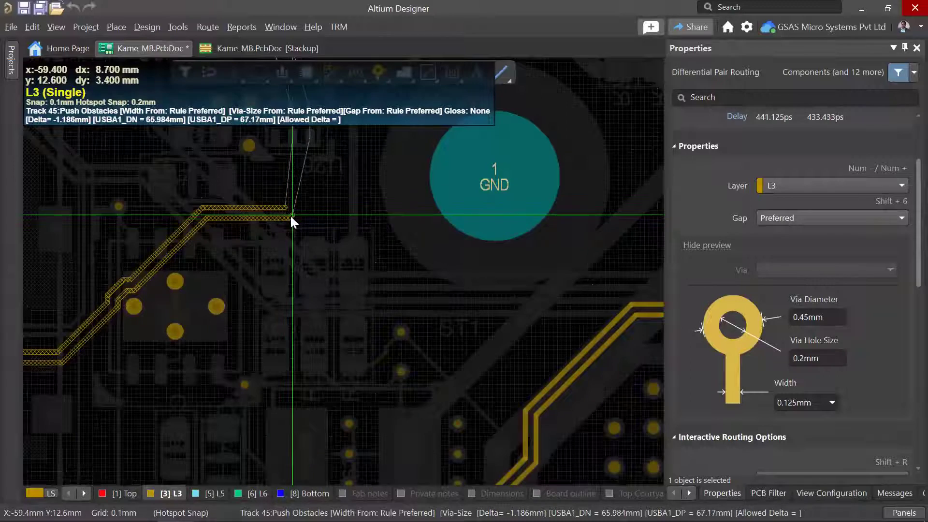
click(303, 209)
ctrl+scroll(303, 168, up, 1)
ctrl+scroll(292, 173, down, 2)
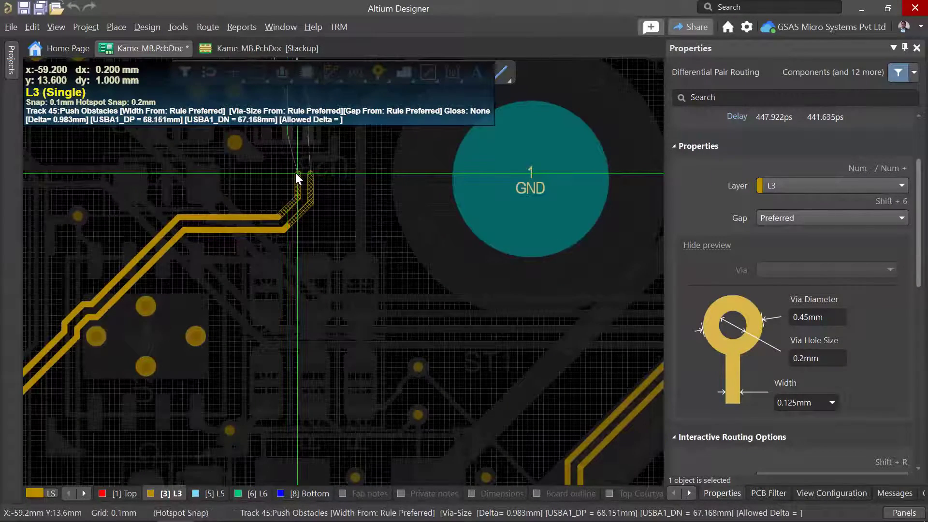
ctrl+scroll(295, 173, down, 1)
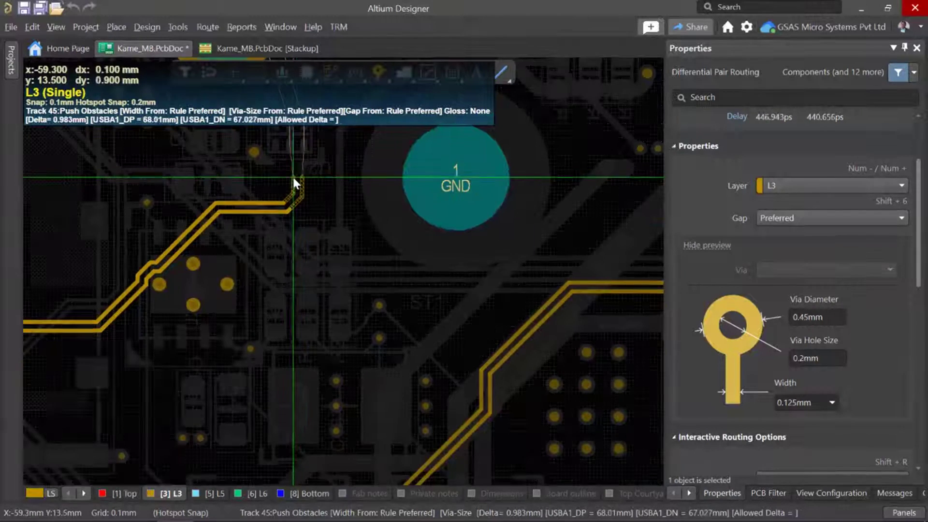
ctrl+scroll(292, 174, up, 1)
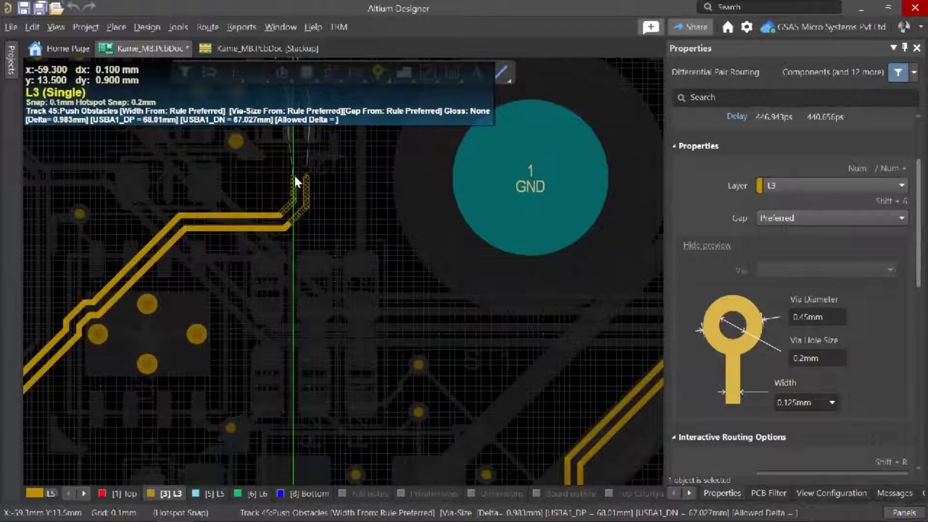
key(KP_Subtract)
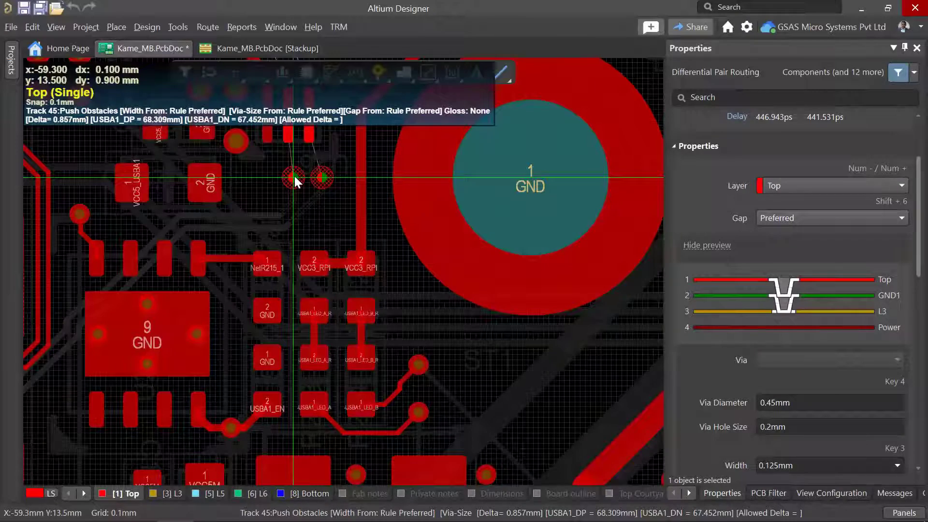
click(295, 176)
Step: Connect the USBA1 pair on Top from the vias through U26 pads 2 and 3 to pads 5 and 4, and end routing
right_drag(291, 136, 270, 251)
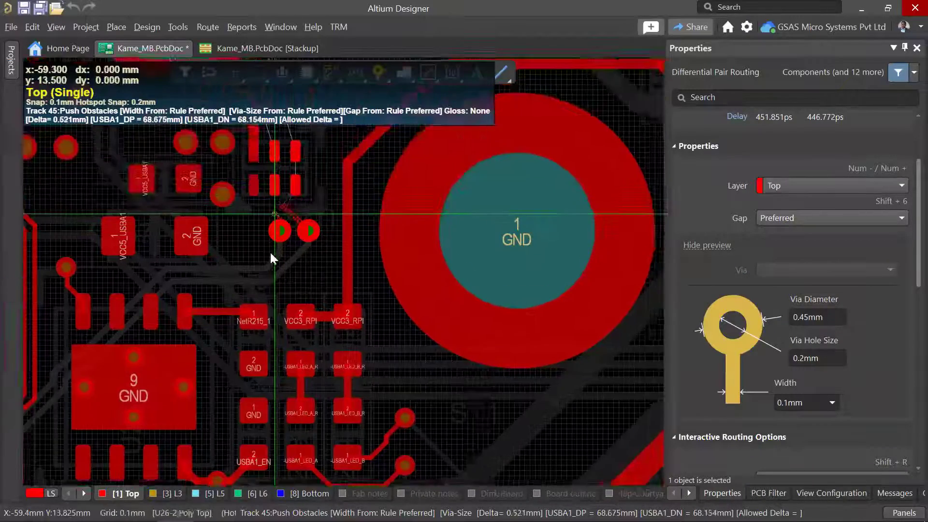
ctrl+scroll(270, 250, up, 4)
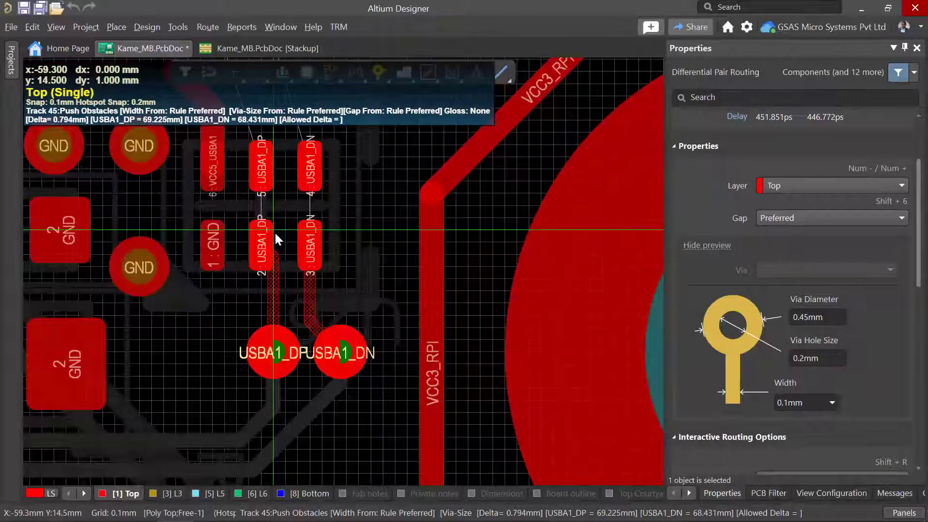
click(274, 231)
click(260, 237)
click(263, 164)
ctrl+scroll(264, 164, down, 3)
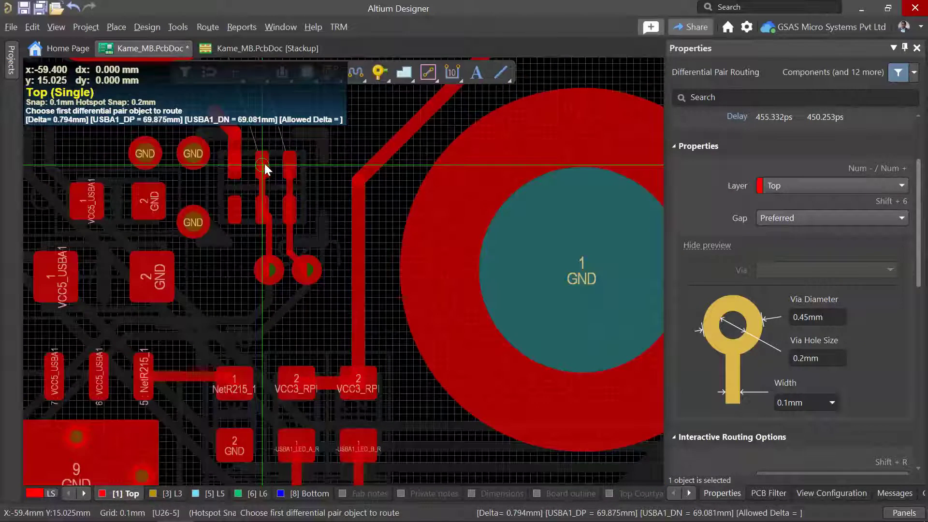
ctrl+scroll(265, 164, down, 1)
right_drag(269, 154, 289, 277)
right_click(284, 288)
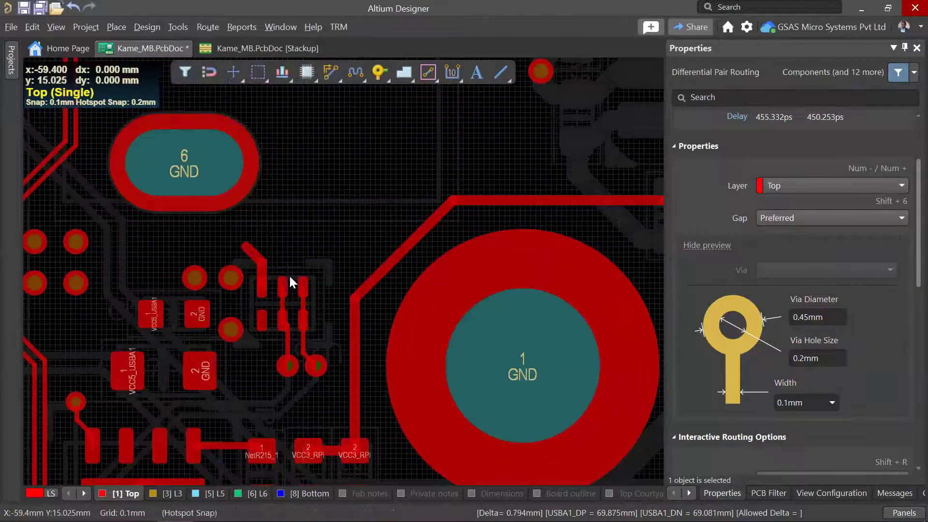
Step: Route the USBA1 pair on Top from U26 pads 5 and 4 up to connector pads 3 (USBA1_DP) and 2 (USBA1_DN)
ctrl+scroll(297, 247, down, 1)
ctrl+scroll(306, 222, down, 1)
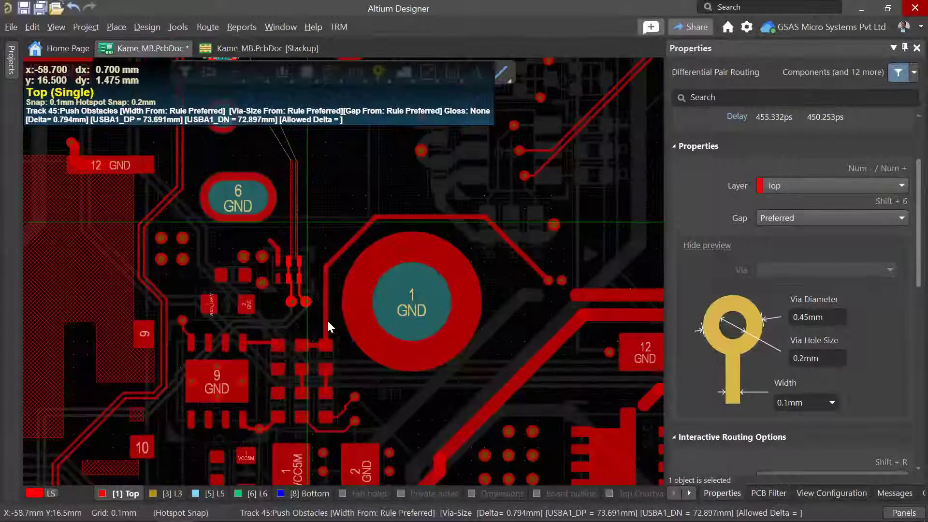
scroll(314, 207, up, 3)
ctrl+scroll(300, 190, up, 2)
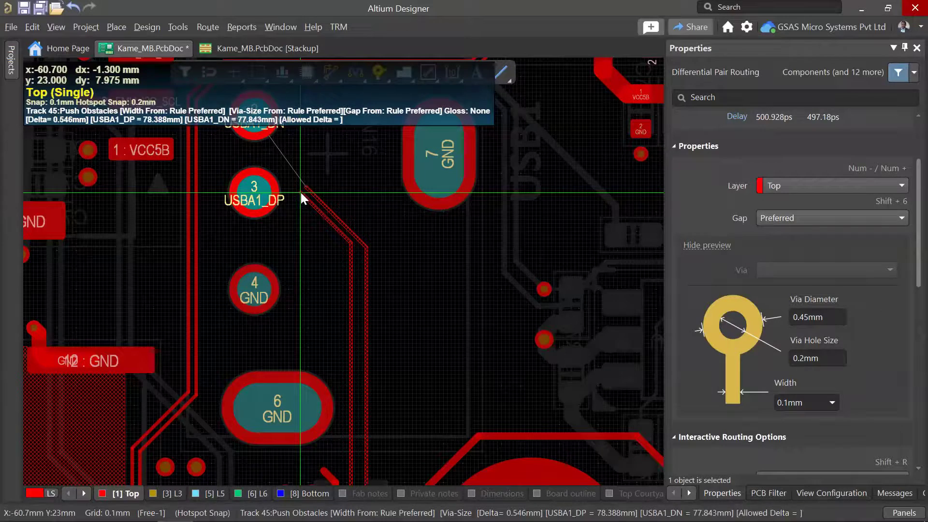
click(254, 193)
right_click(442, 231)
Step: Examine the USBA1 pair's Top routing from the connector pads back to the U14-side via pair
ctrl+scroll(428, 281, down, 2)
right_drag(414, 331, 371, 136)
ctrl+scroll(349, 281, down, 2)
right_drag(286, 388, 282, 172)
right_drag(381, 360, 313, 222)
ctrl+scroll(347, 318, up, 3)
ctrl+scroll(384, 359, down, 2)
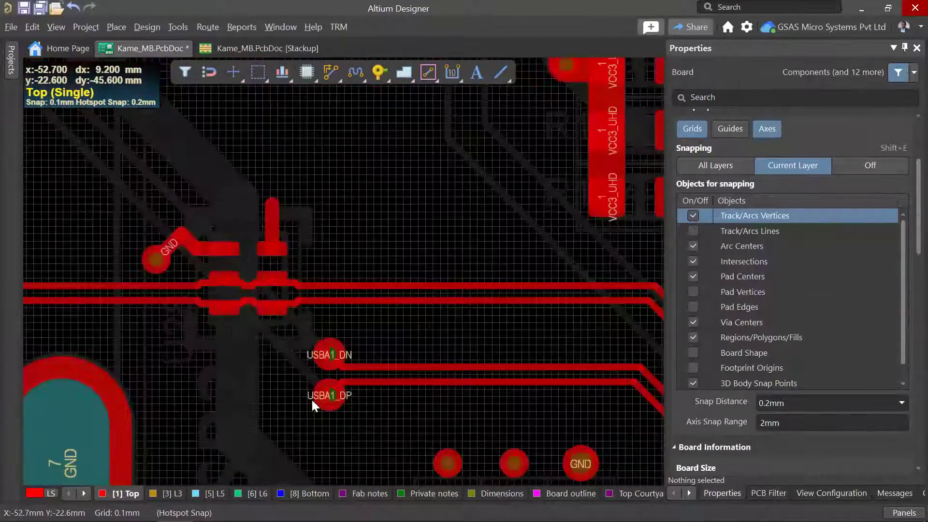
Step: Select the entire USBA1 pair routing on L3 and gloss it
click(171, 493)
ctrl+scroll(257, 445, up, 2)
ctrl+scroll(276, 396, down, 2)
right_drag(258, 447, 300, 414)
ctrl+scroll(252, 400, up, 1)
ctrl+scroll(243, 382, down, 3)
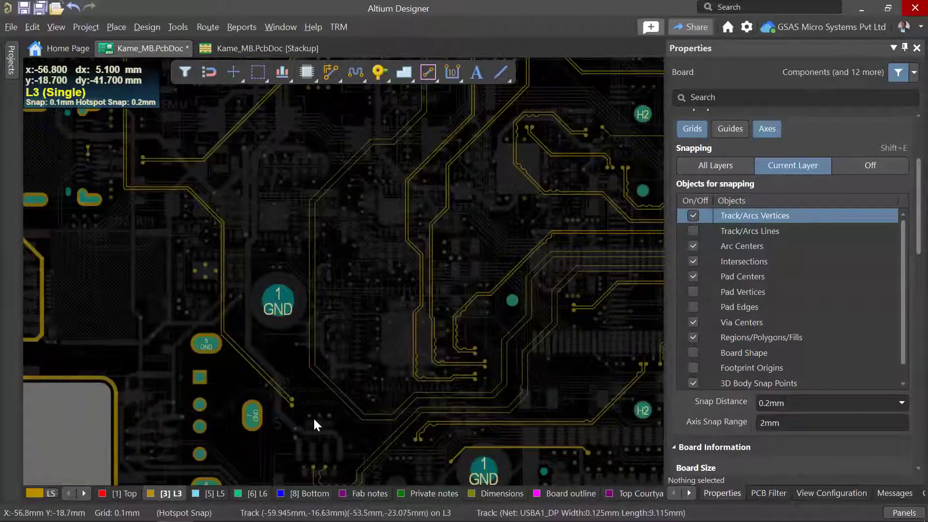
right_drag(149, 164, 222, 241)
right_drag(213, 140, 292, 290)
ctrl+scroll(276, 337, up, 2)
click(280, 315)
ctrl+scroll(279, 315, up, 1)
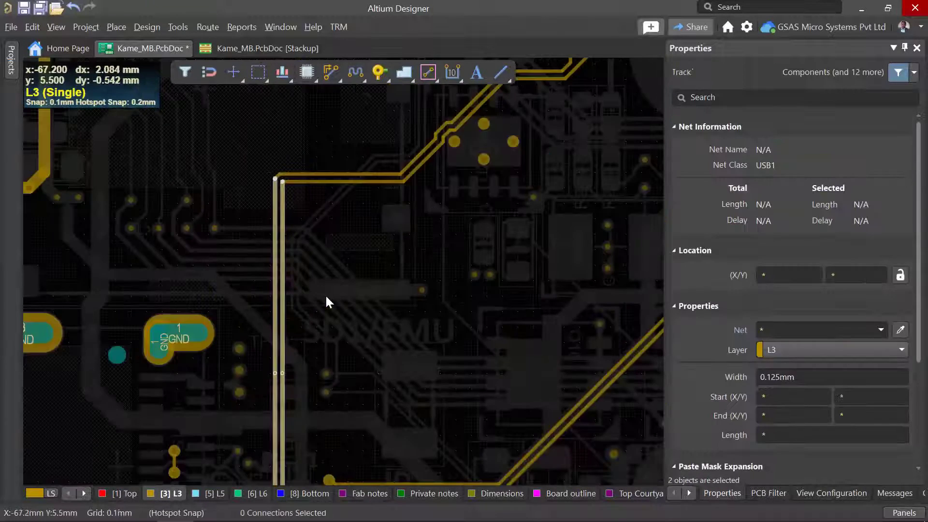
ctrl+scroll(417, 316, down, 2)
right_drag(474, 364, 369, 272)
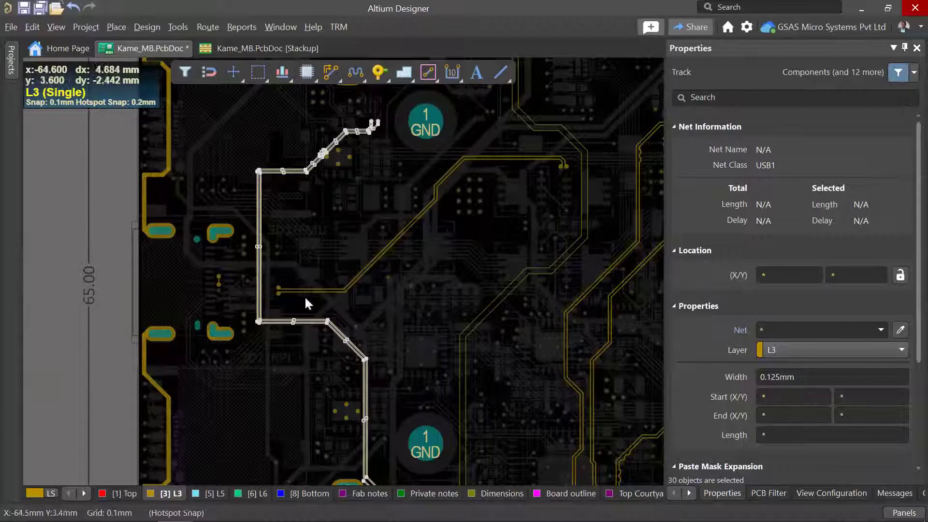
click(208, 26)
click(240, 143)
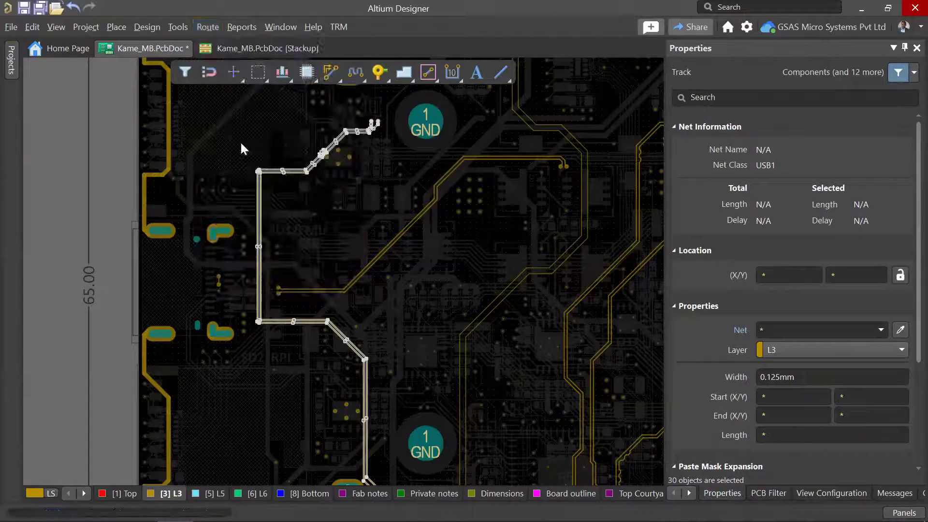
Step: Inspect the glossed USBA1 path on L3 around its U14-side vias and up the board
ctrl+scroll(286, 297, up, 1)
right_drag(349, 369, 366, 357)
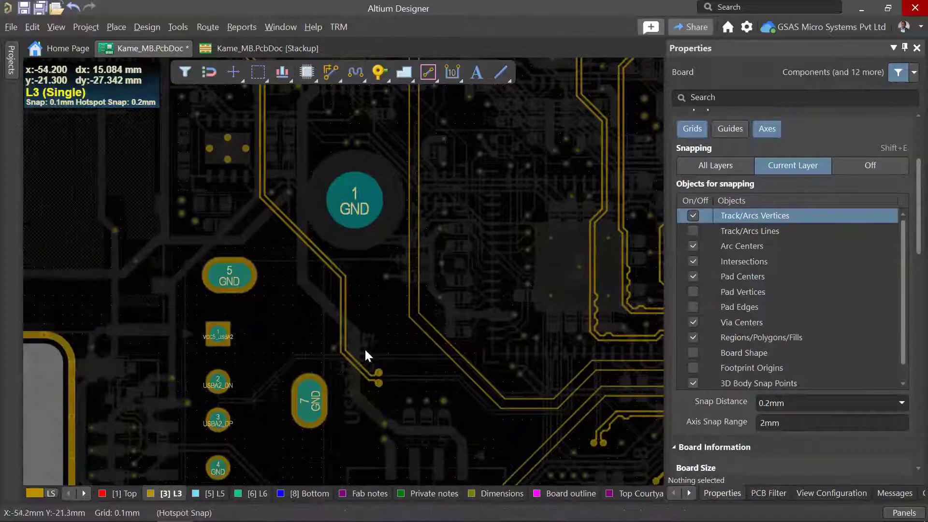
ctrl+scroll(274, 279, down, 2)
right_drag(274, 278, 285, 352)
ctrl+scroll(349, 377, down, 2)
right_drag(377, 392, 297, 294)
ctrl+scroll(298, 288, down, 1)
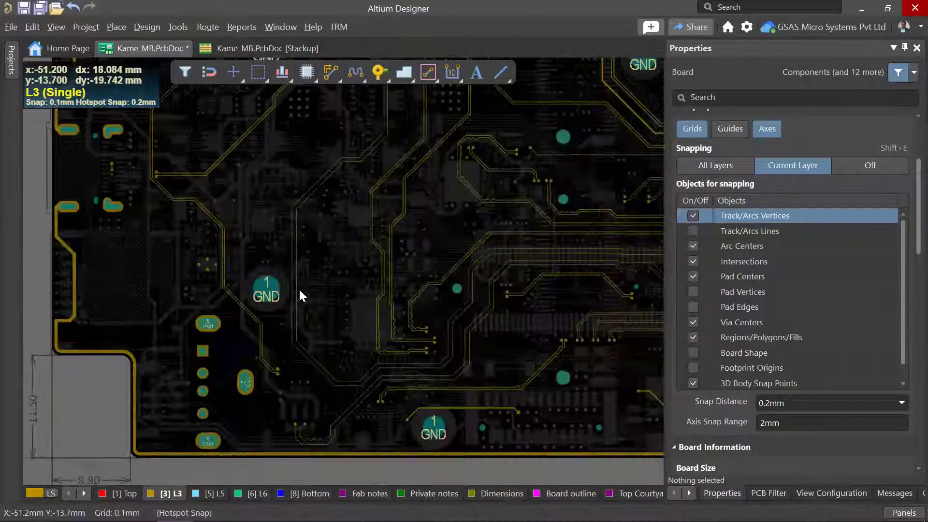
Step: Return to the Top layer and inspect the U14-side USBA1 via pair in 3D before going back to unflipped 2D
click(112, 495)
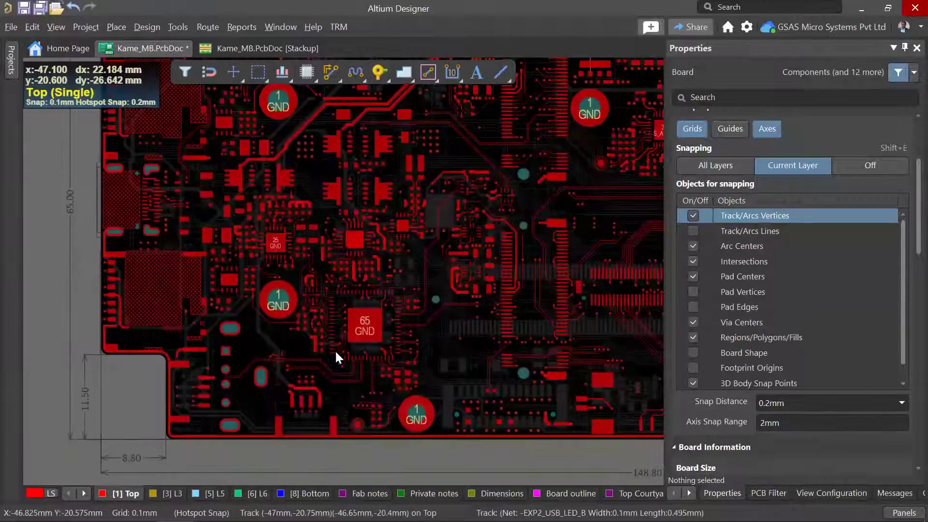
ctrl+scroll(307, 364, down, 1)
ctrl+scroll(306, 365, up, 5)
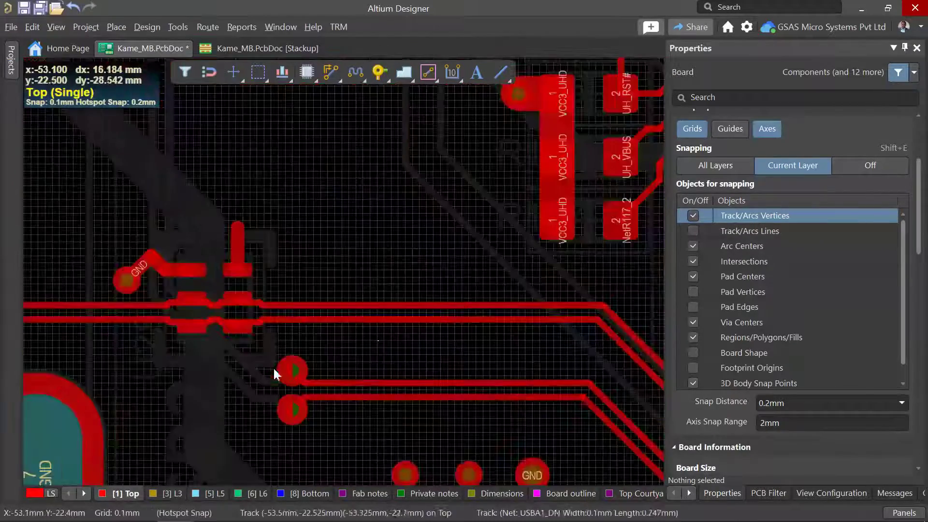
key(3)
ctrl+scroll(401, 316, down, 3)
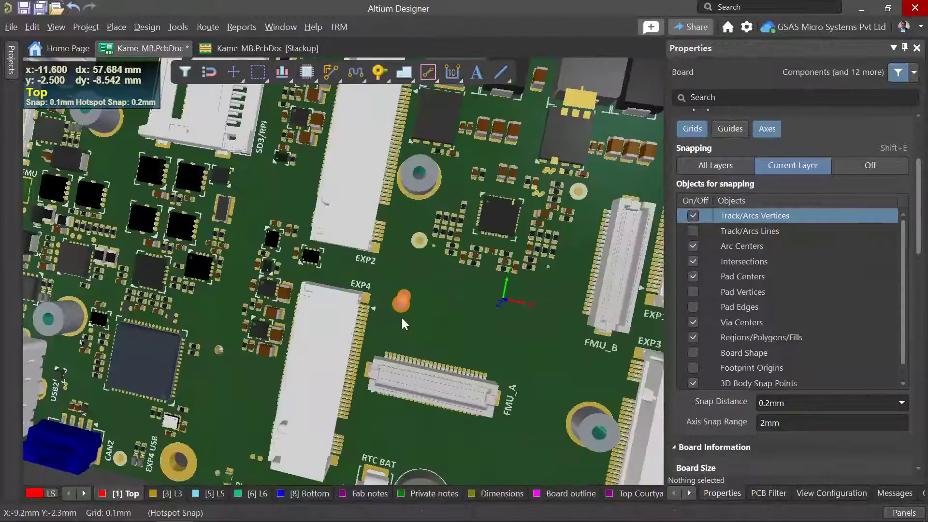
ctrl+scroll(309, 332, up, 8)
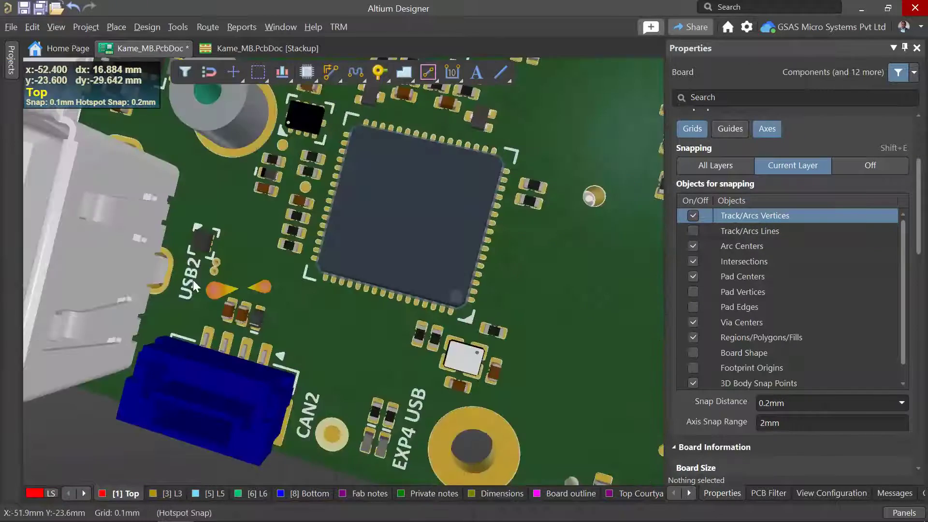
ctrl+scroll(206, 262, up, 2)
shift+right_drag(249, 273, 288, 281)
ctrl+scroll(292, 287, down, 3)
key(v)
key(b)
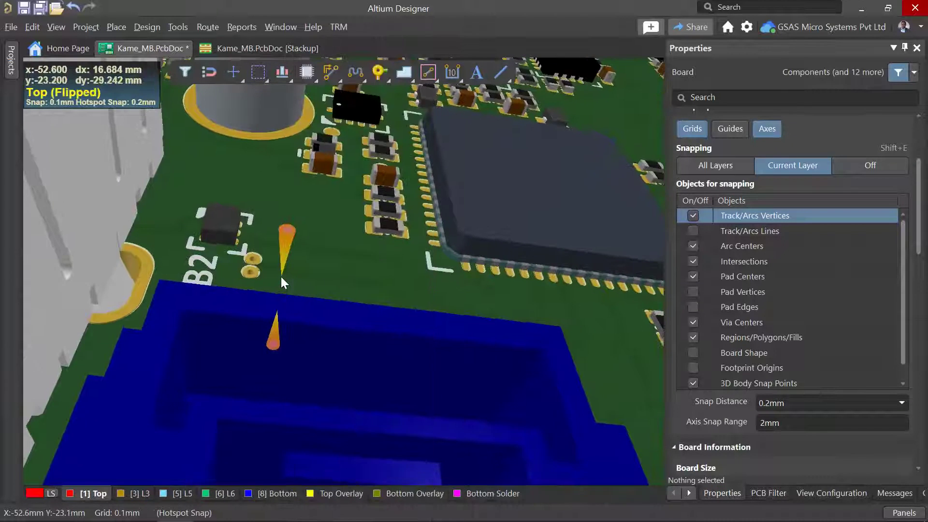
shift+right_drag(251, 316, 280, 449)
key(2)
key(ctrl+f)
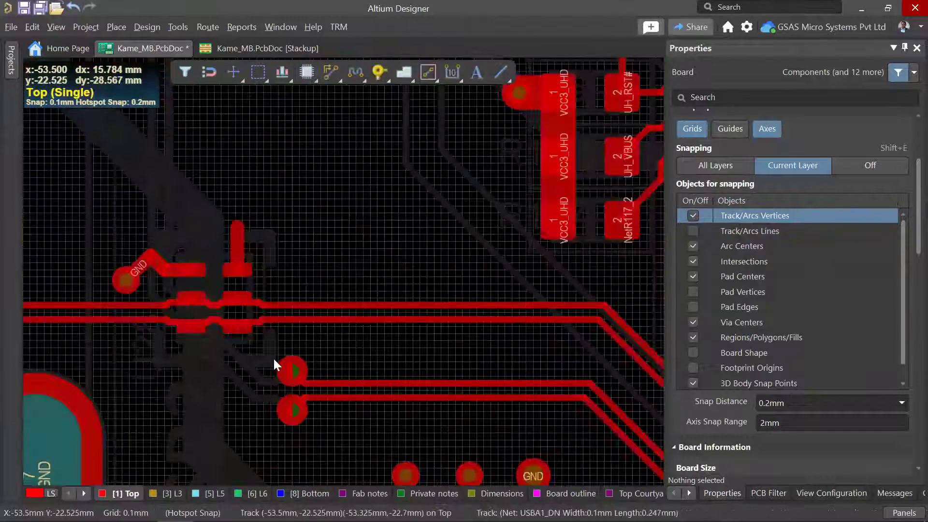
Step: Inspect the USBA1 via area in 3D from the board's underside and again from the top side near USB2
ctrl+scroll(286, 361, down, 3)
ctrl+scroll(289, 351, up, 1)
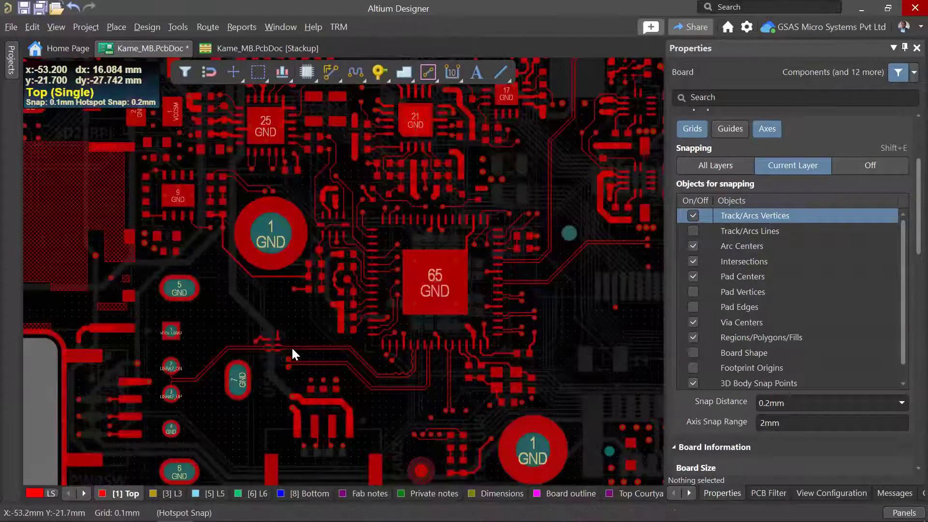
key(3)
key(ctrl+f)
ctrl+scroll(316, 327, up, 2)
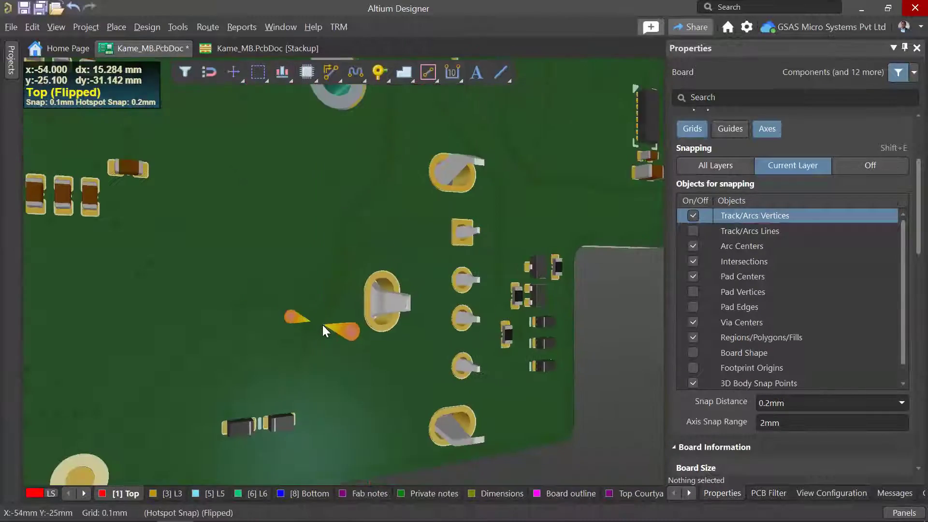
ctrl+scroll(323, 323, down, 2)
key(ctrl+f)
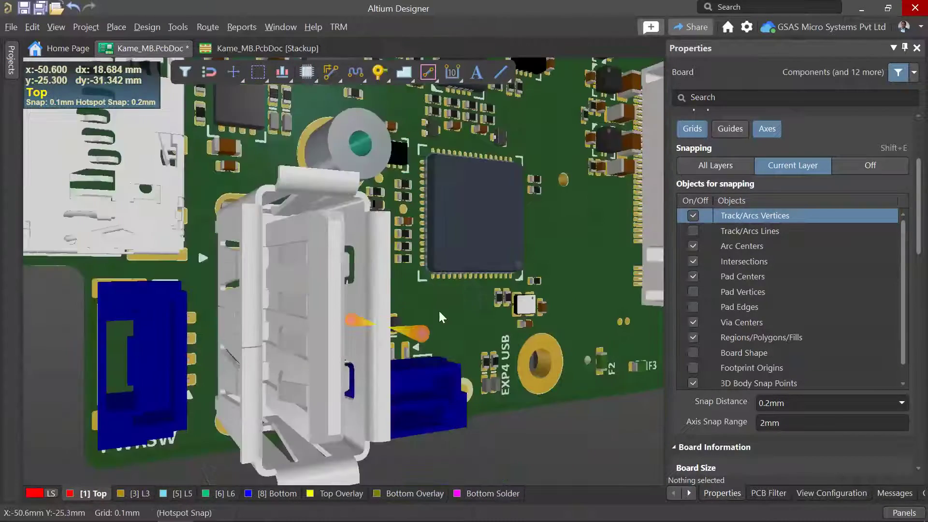
shift+right_drag(422, 311, 390, 325)
ctrl+scroll(390, 325, up, 2)
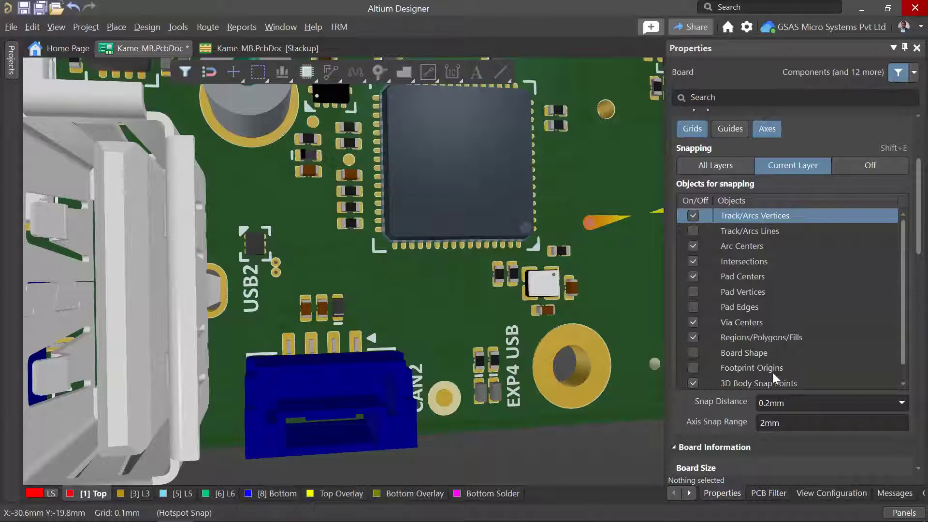
Step: Colour the 3D view by layer and raise the core and top and bottom solder mask transparency to nearly the maximum
scroll(812, 425, down, 2)
click(852, 493)
click(870, 227)
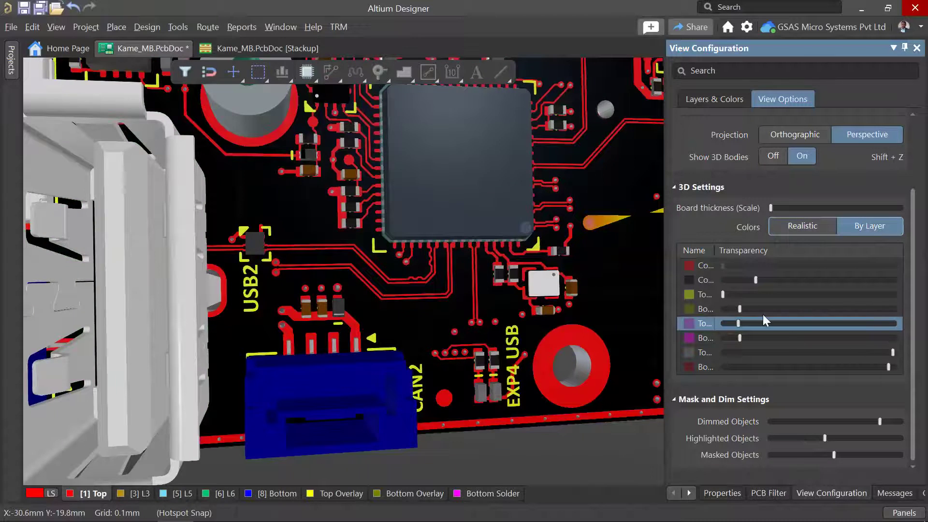
drag(756, 280, 877, 279)
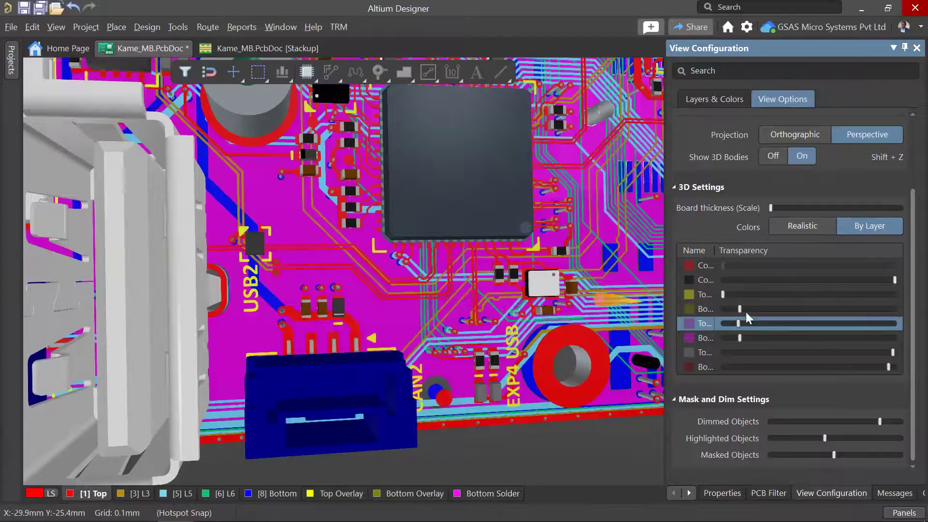
drag(742, 337, 895, 338)
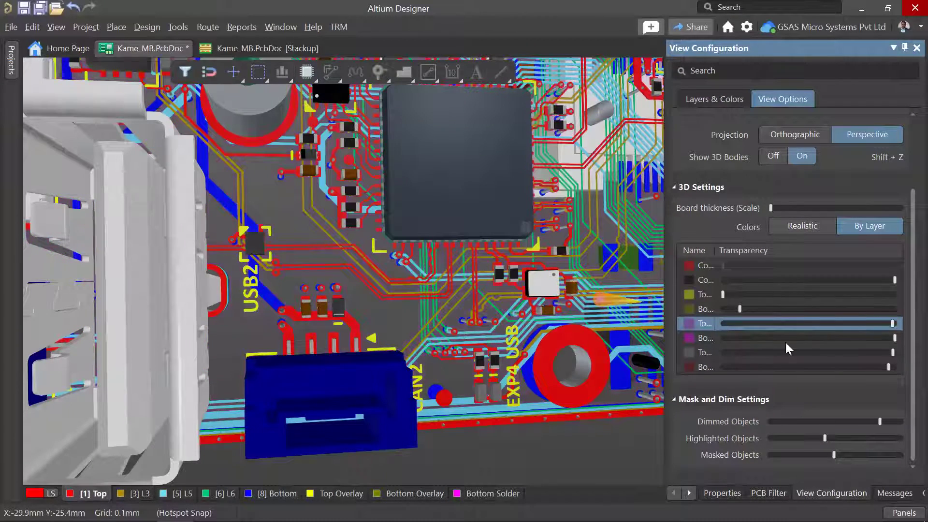
Step: Examine the USBA1 via barrels beside USB2 in 3D, comparing their span from Top to L3 with the neighbouring through vias
ctrl+scroll(300, 271, up, 10)
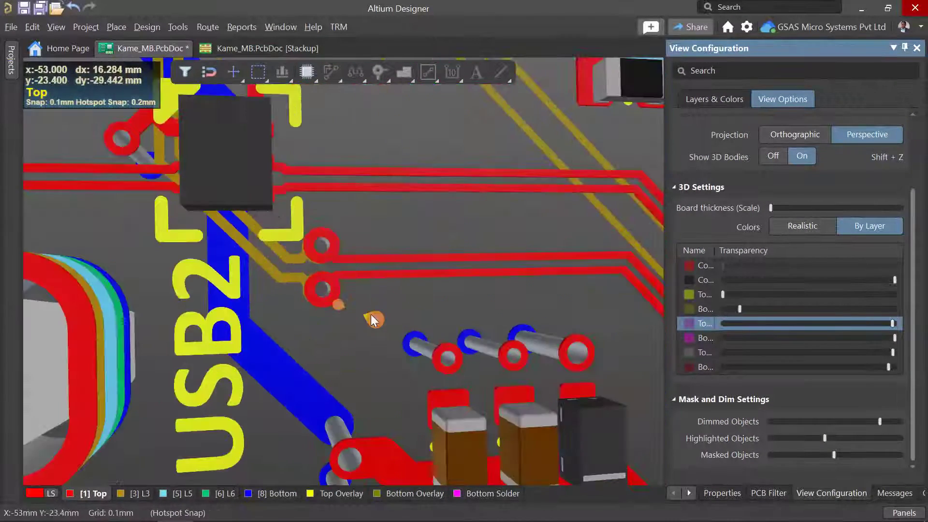
shift+right_drag(373, 321, 401, 334)
ctrl+scroll(401, 338, up, 2)
key(shift)
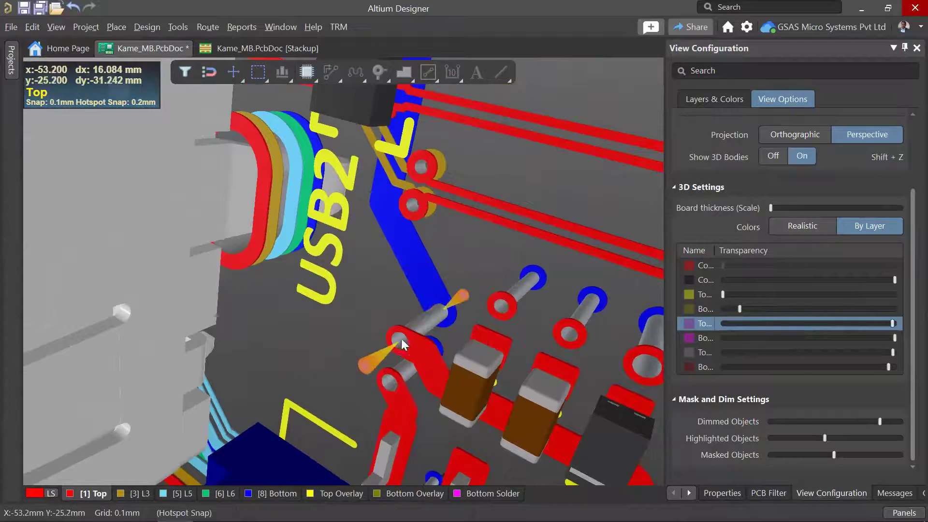
shift+right_drag(398, 339, 446, 291)
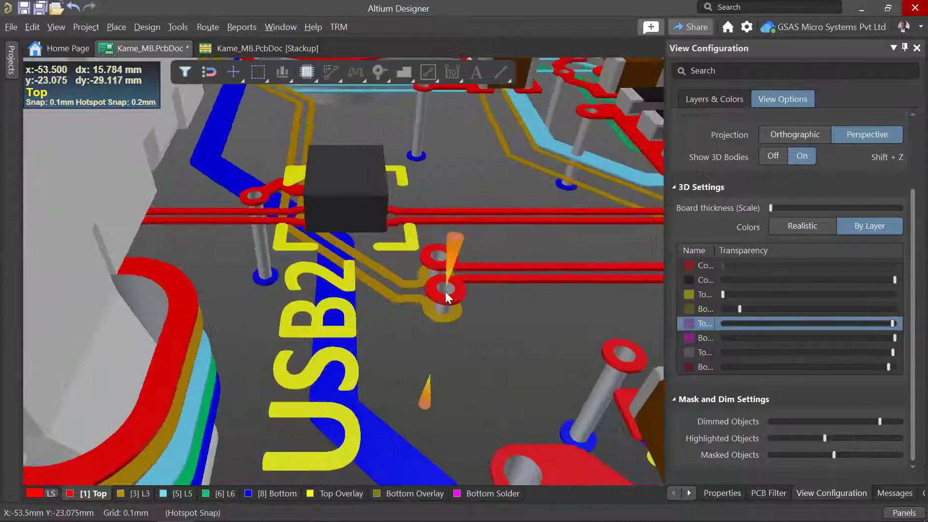
ctrl+scroll(430, 305, down, 6)
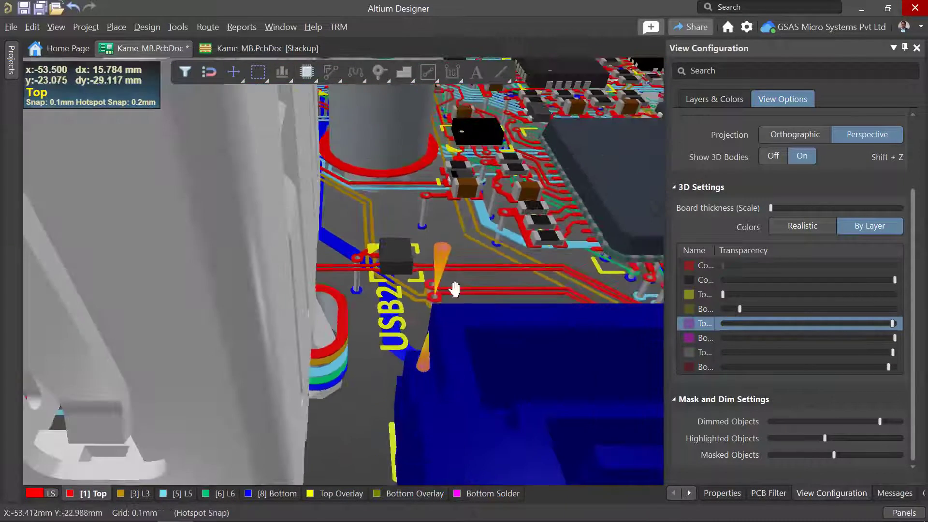
shift+right_drag(455, 289, 405, 290)
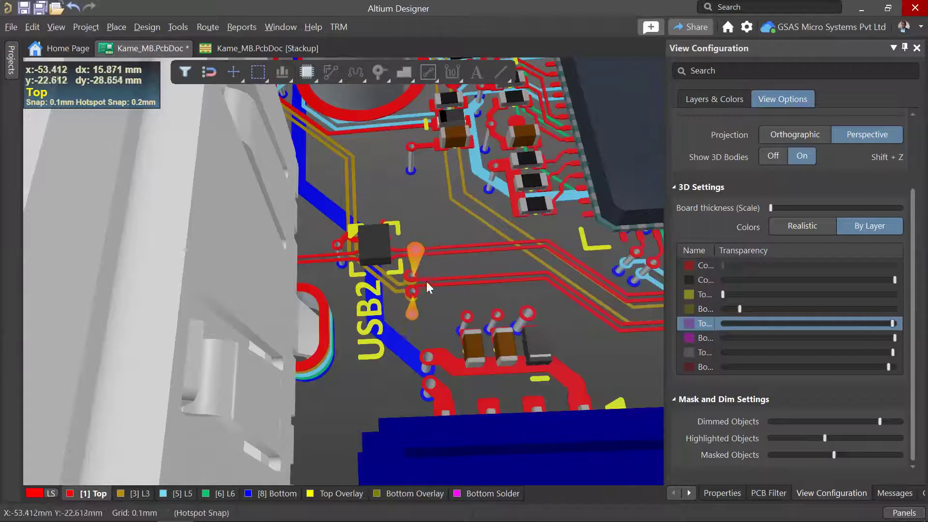
shift+right_drag(442, 245, 468, 271)
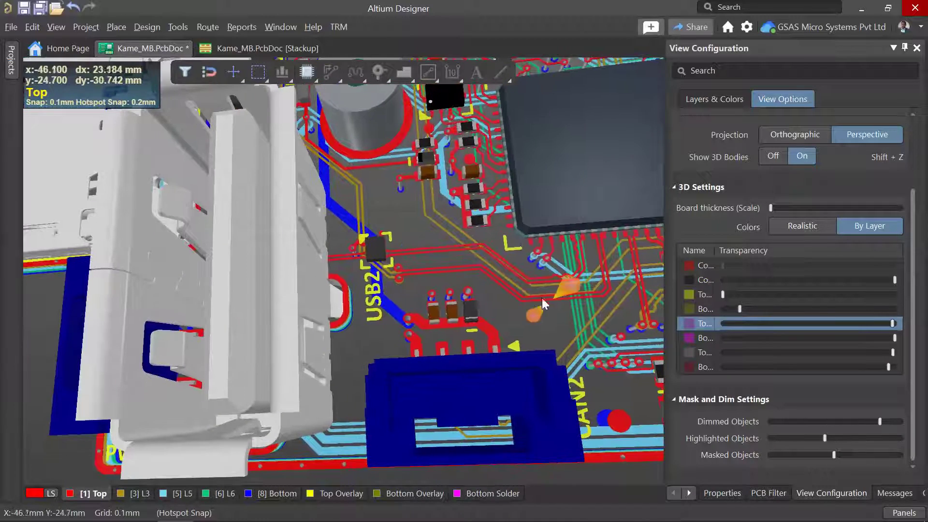
Step: Survey the transparent 3D board around the USB connector, mounting hole and U14 to trace the layer-coloured routing
ctrl+scroll(364, 190, down, 3)
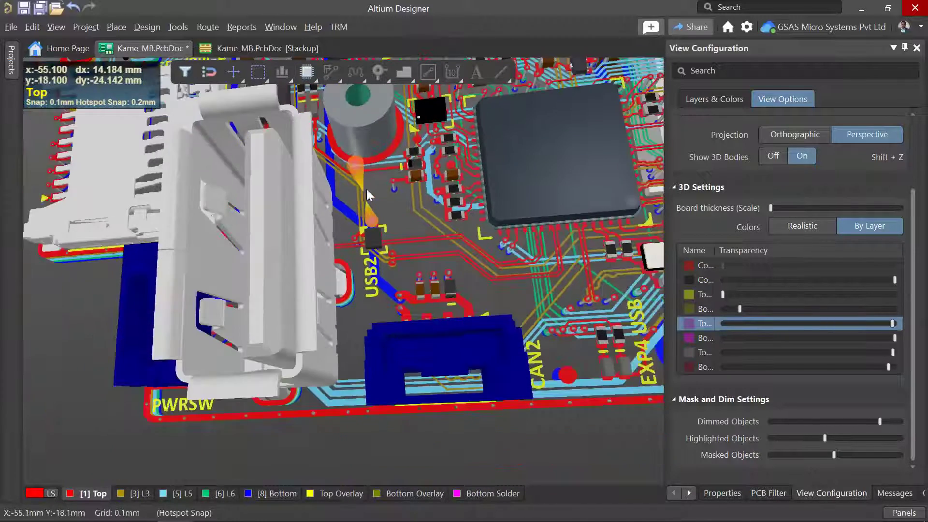
right_drag(393, 213, 415, 330)
right_drag(339, 194, 365, 257)
ctrl+scroll(366, 258, down, 3)
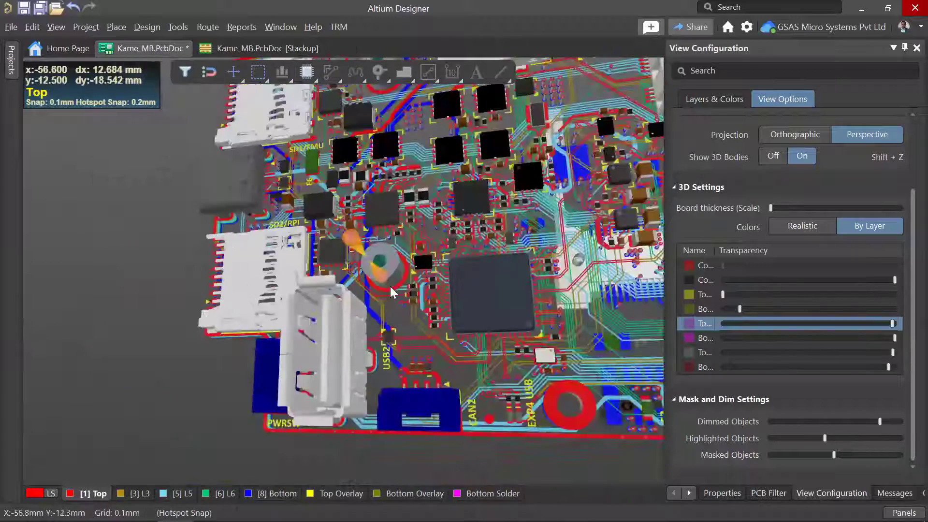
right_drag(399, 321, 406, 259)
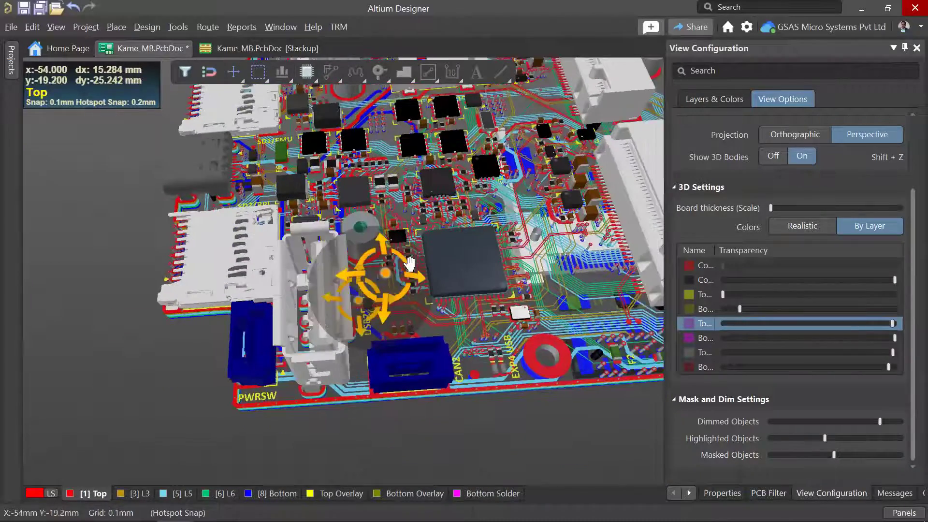
ctrl+scroll(378, 291, up, 2)
ctrl+scroll(362, 296, up, 2)
ctrl+scroll(367, 302, up, 2)
ctrl+scroll(383, 298, down, 3)
right_drag(415, 306, 339, 278)
right_drag(413, 307, 382, 325)
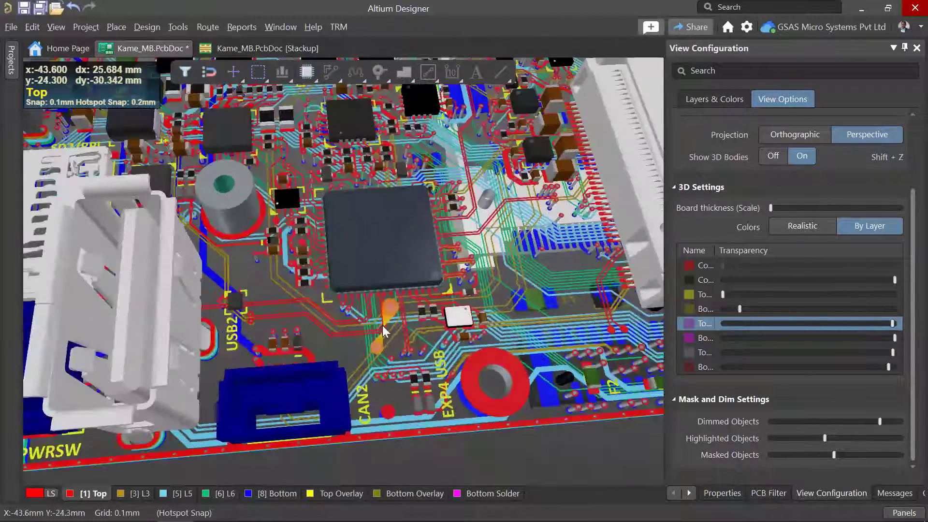
Step: Return the board to 2D, switch to the PowerPoint slide show and advance to the "Questions?" slide
key(2)
key(alt+Tab)
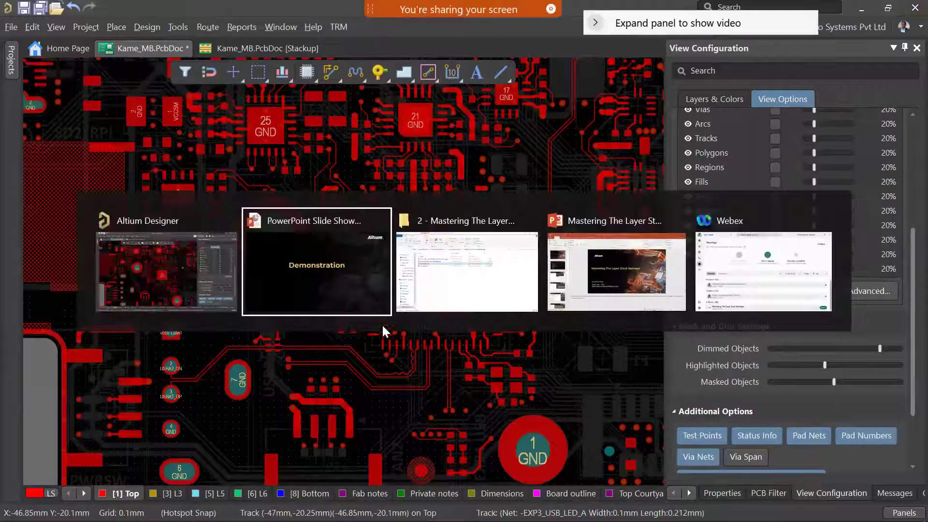
key(Right)
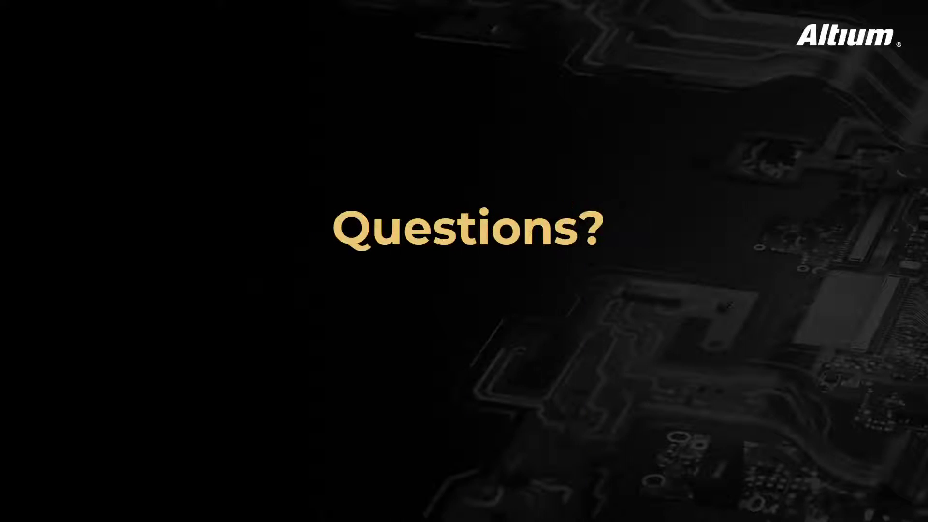